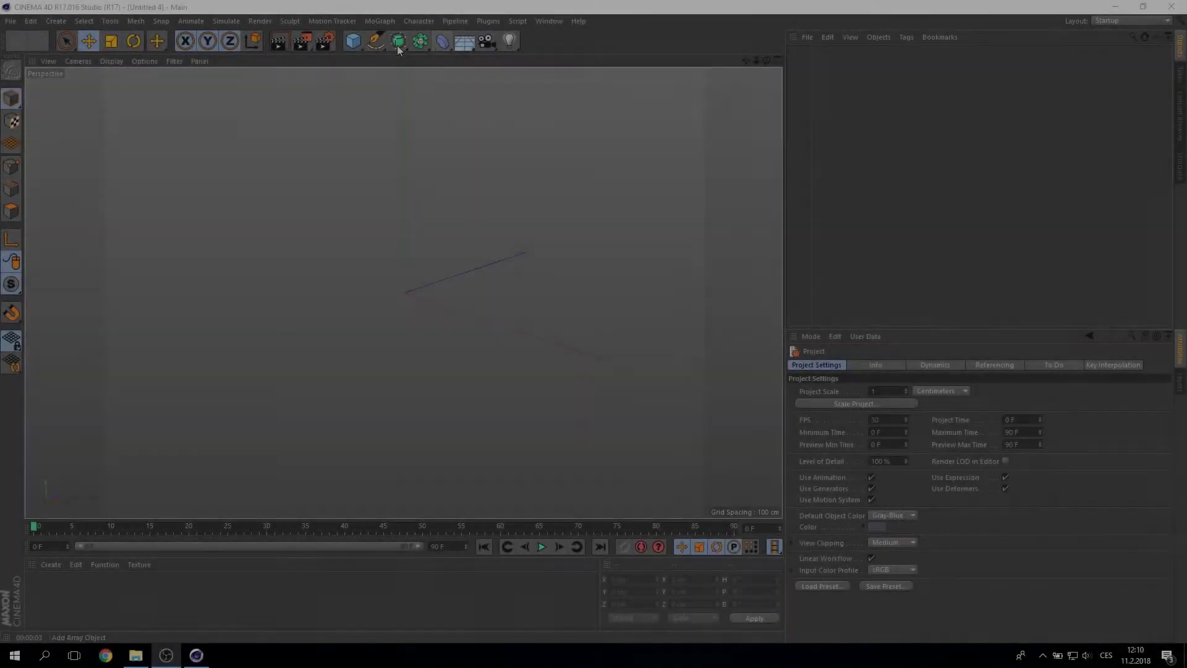
Step: Add a Plane and set its width and height to 1000 cm
{"action": "left_click", "coordinate": [353, 41]}
{"action": "left_click", "coordinate": [526, 83]}
{"action": "left_click_drag", "start_coordinate": [433, 321], "coordinate": [403, 292], "text": "alt"}
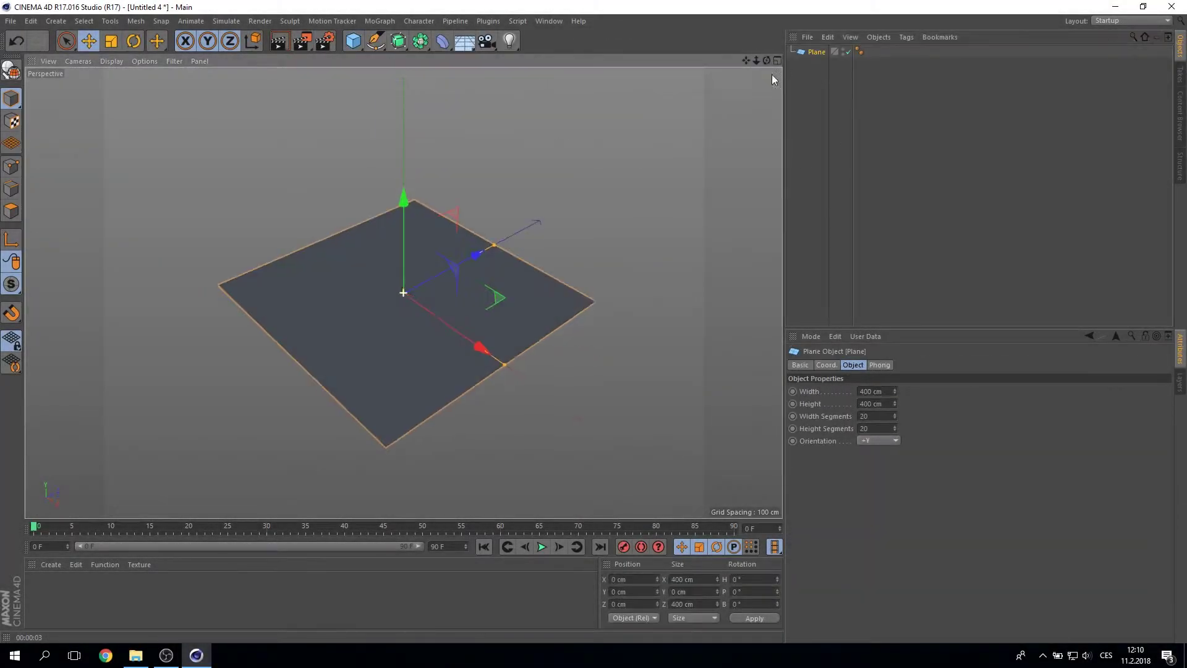
{"action": "double_click", "coordinate": [870, 391]}
{"action": "type", "text": "100"}
{"action": "type", "text": "1000"}
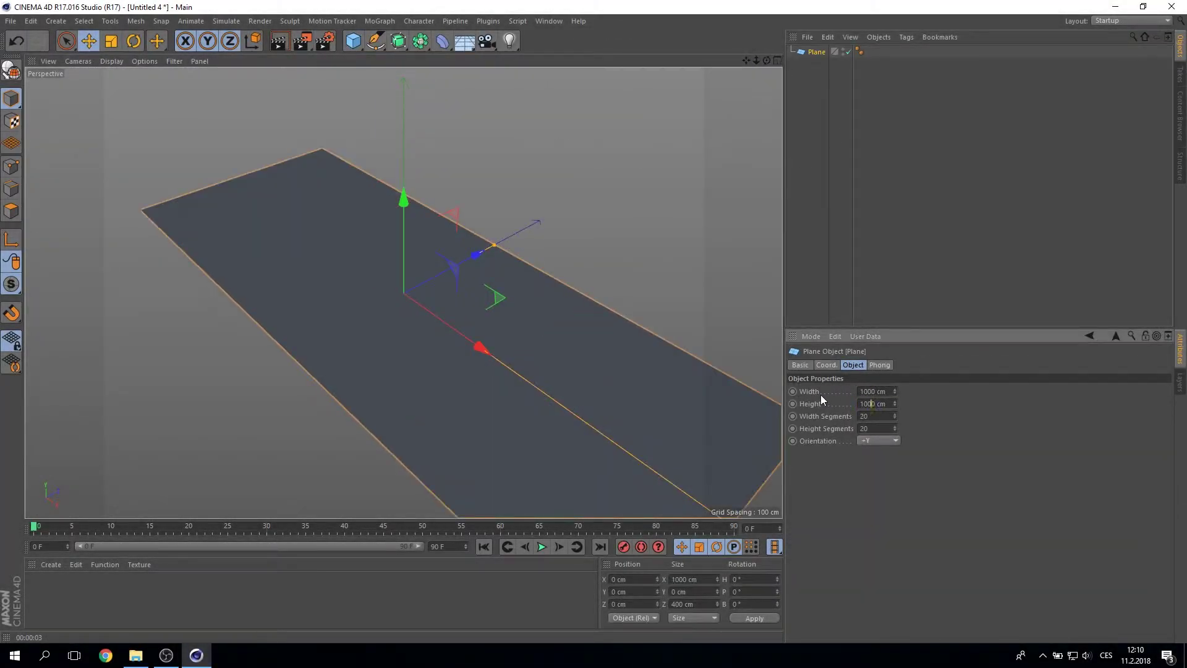
{"action": "key", "text": "Return"}
Step: Show the plane's 20 × 20 grid with Gouraud Shading (Lines) and make it editable
{"action": "left_click", "coordinate": [111, 60]}
{"action": "left_click", "coordinate": [124, 91]}
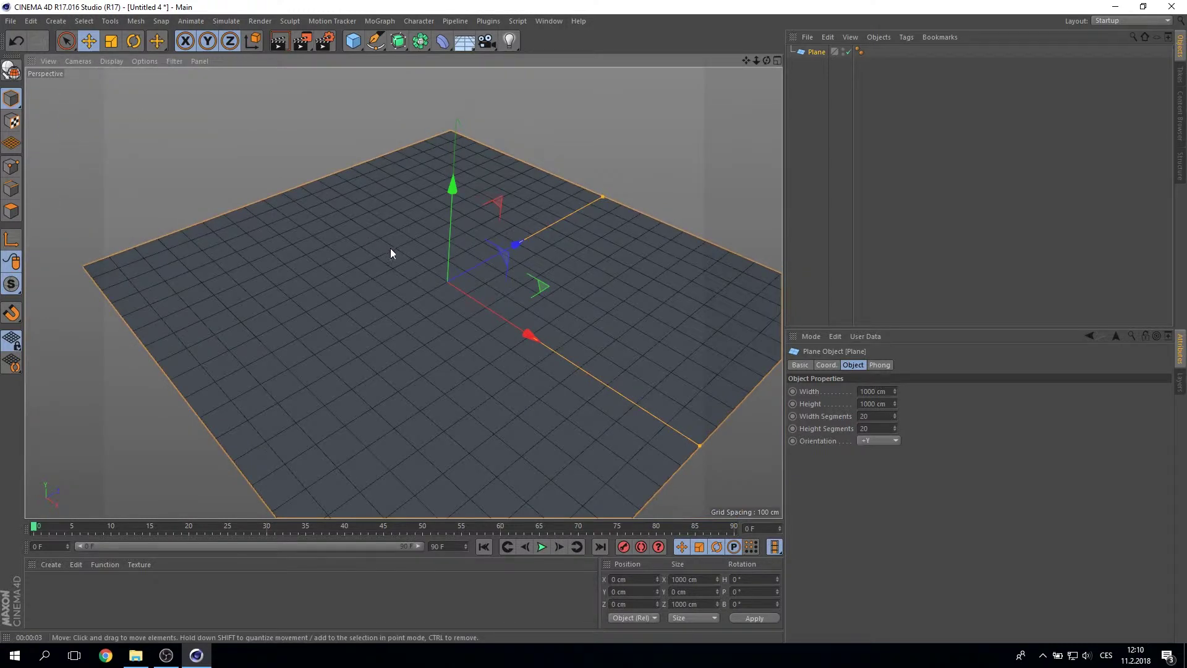
{"action": "scroll", "coordinate": [403, 291], "scroll_direction": "down", "scroll_amount": 2}
{"action": "left_click_drag", "start_coordinate": [403, 291], "coordinate": [384, 284], "text": "alt"}
{"action": "left_click", "coordinate": [64, 42]}
Step: In polygon mode, live-select a large irregular patch of the plane
{"action": "key", "text": "c"}
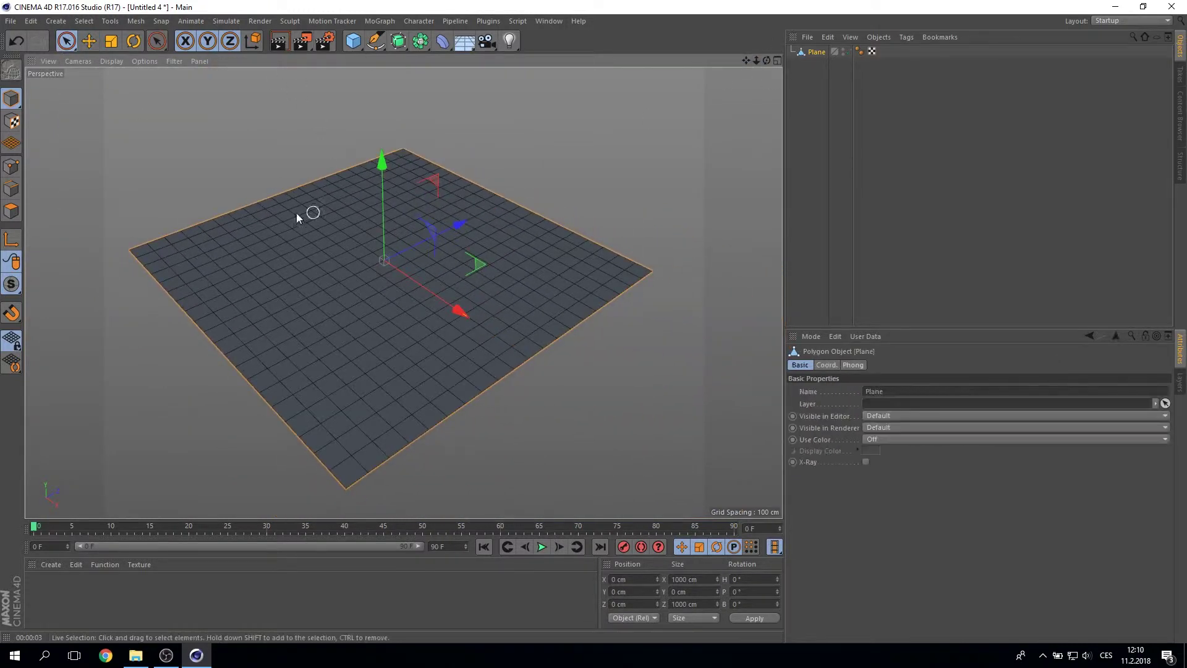
{"action": "left_click", "coordinate": [11, 210]}
{"action": "left_click", "coordinate": [368, 376]}
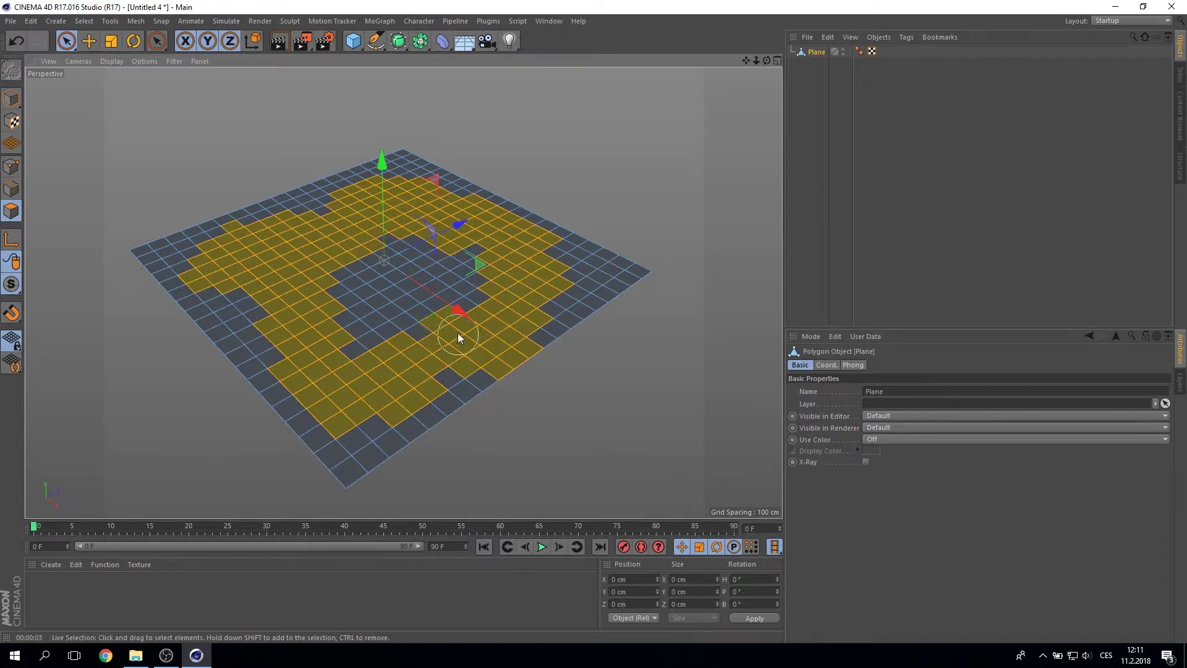
{"action": "mouse_move", "coordinate": [433, 358]}
{"action": "left_mouse_down", "text": "shift"}
{"action": "mouse_move", "coordinate": [452, 307]}
{"action": "mouse_move", "coordinate": [471, 314]}
{"action": "left_mouse_up", "text": "shift"}
Step: Extrude the patch up 75 cm, then deselect its outer ring
{"action": "key", "text": "d"}
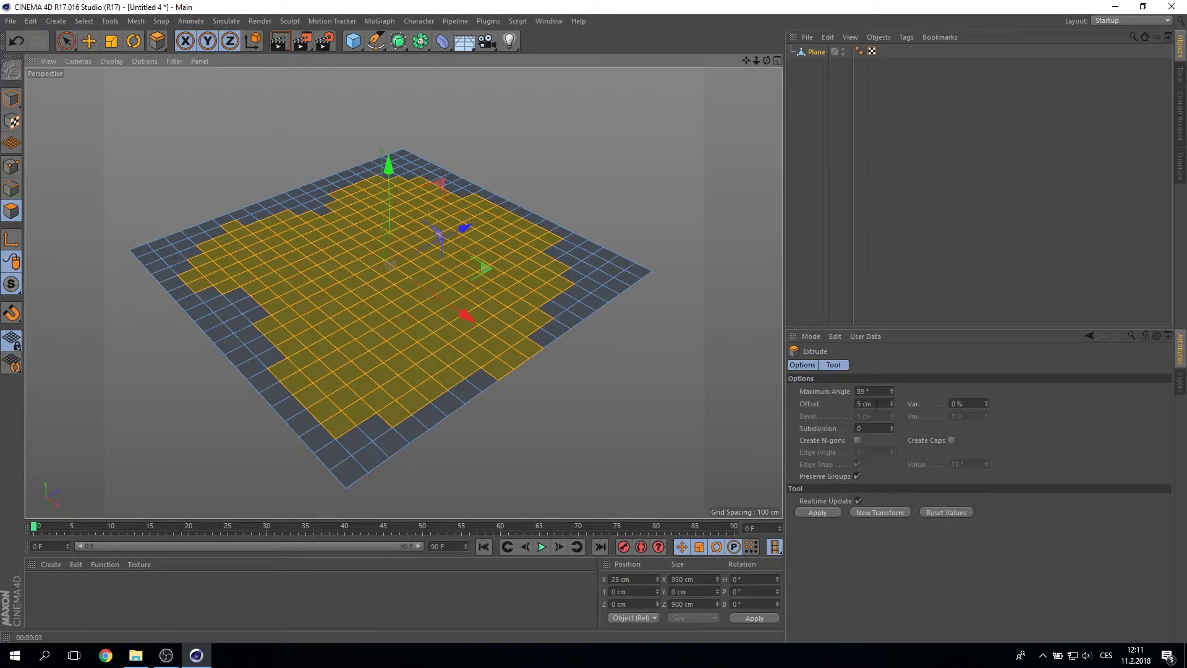
{"action": "double_click", "coordinate": [873, 403]}
{"action": "type", "text": "50"}
{"action": "key", "text": "Return"}
{"action": "key", "text": "Return"}
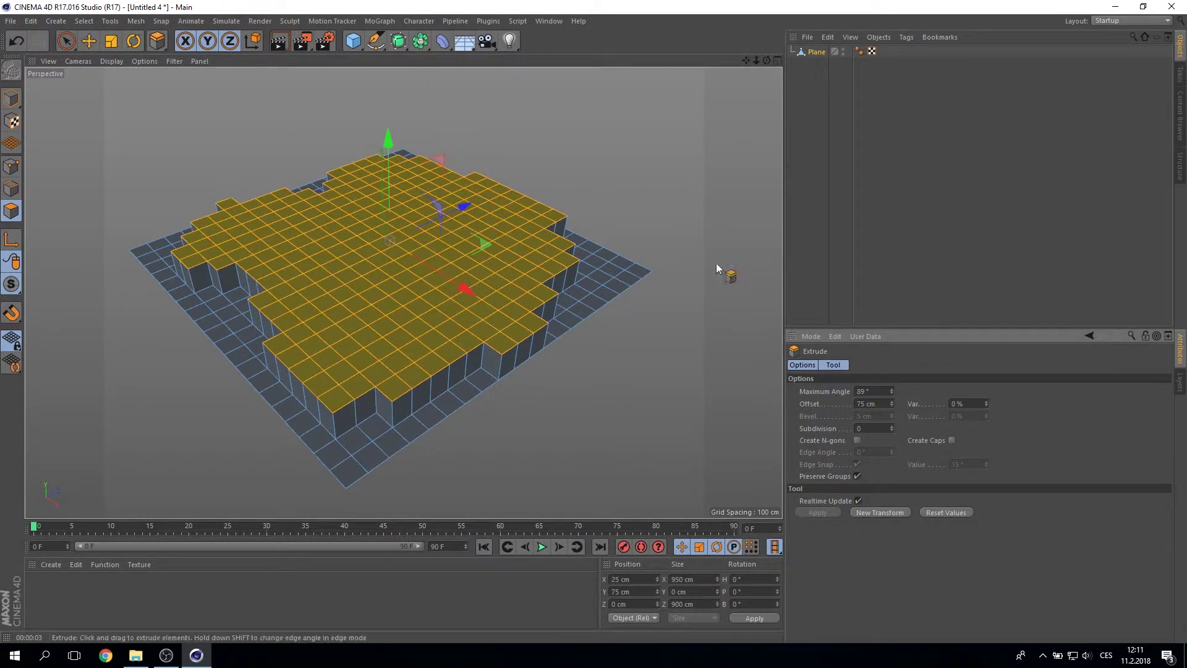
{"action": "left_click", "coordinate": [66, 41]}
{"action": "left_click_drag", "start_coordinate": [453, 354], "coordinate": [276, 365], "text": "ctrl"}
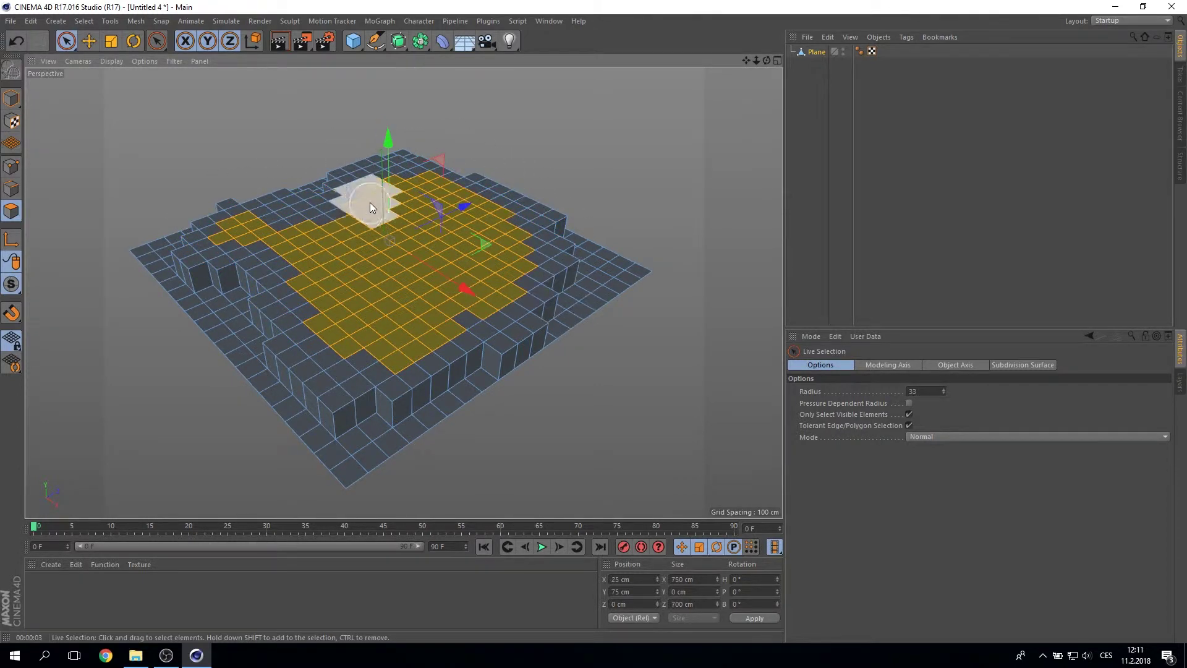
Step: Extrude the shrinking inner selection to 150 cm, then 225 cm, narrowing it each level
{"action": "key", "text": "d"}
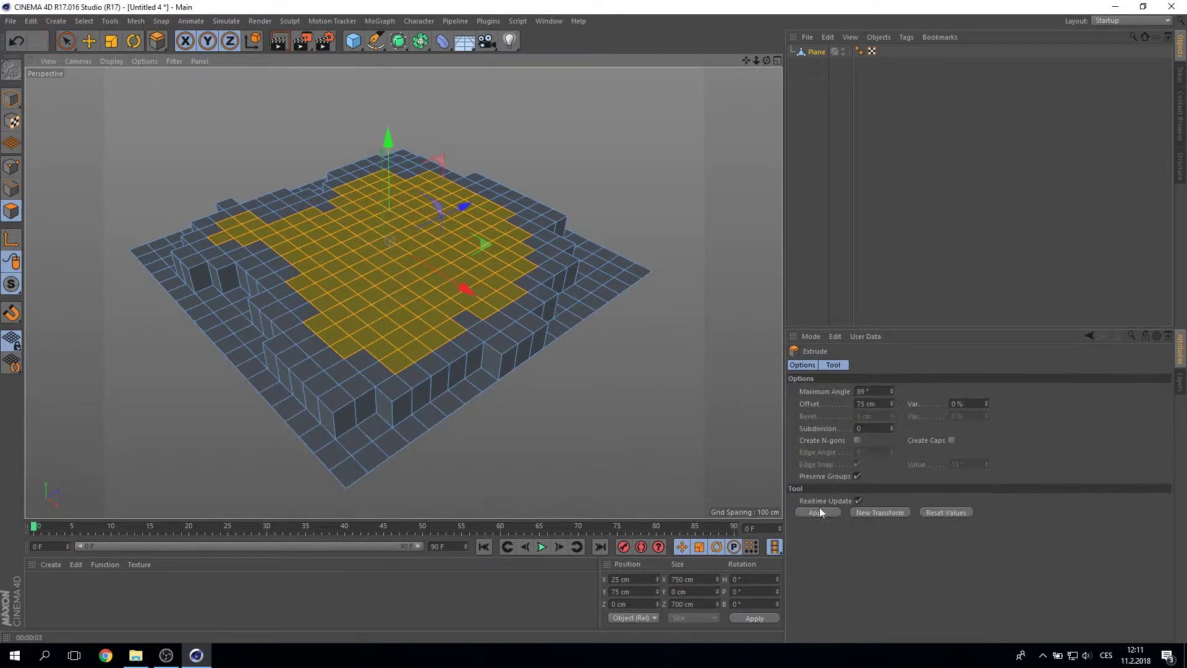
{"action": "left_click", "coordinate": [818, 507]}
{"action": "key", "text": "space"}
{"action": "left_click_drag", "start_coordinate": [275, 215], "coordinate": [224, 200], "text": "ctrl"}
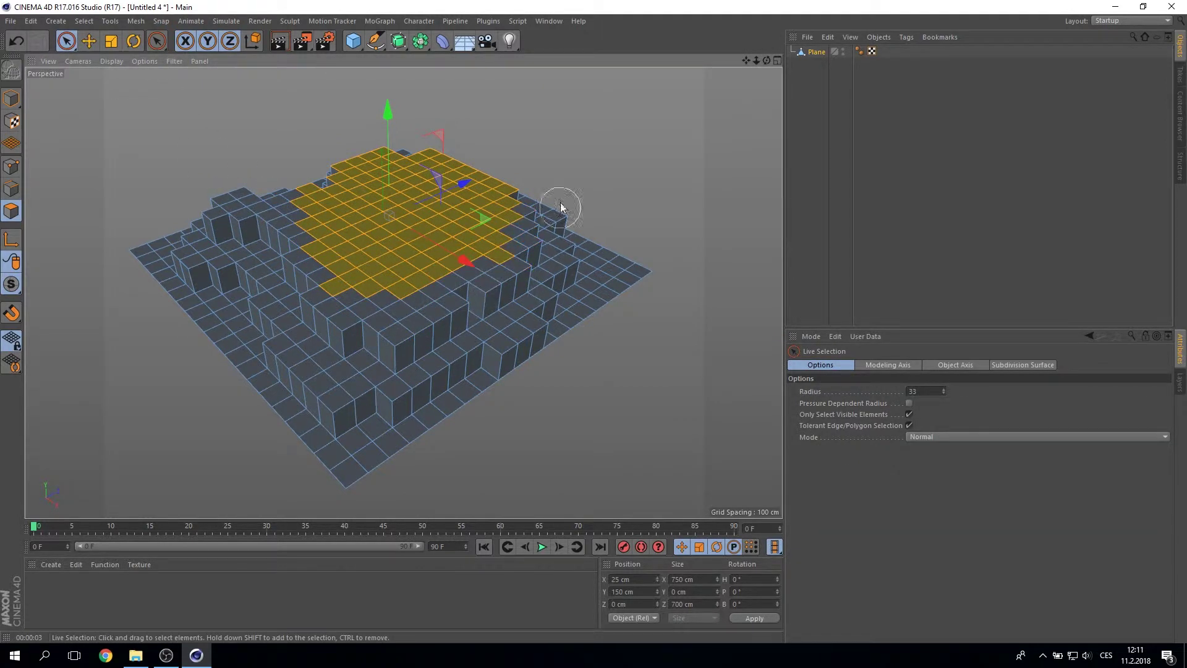
{"action": "key", "text": "d"}
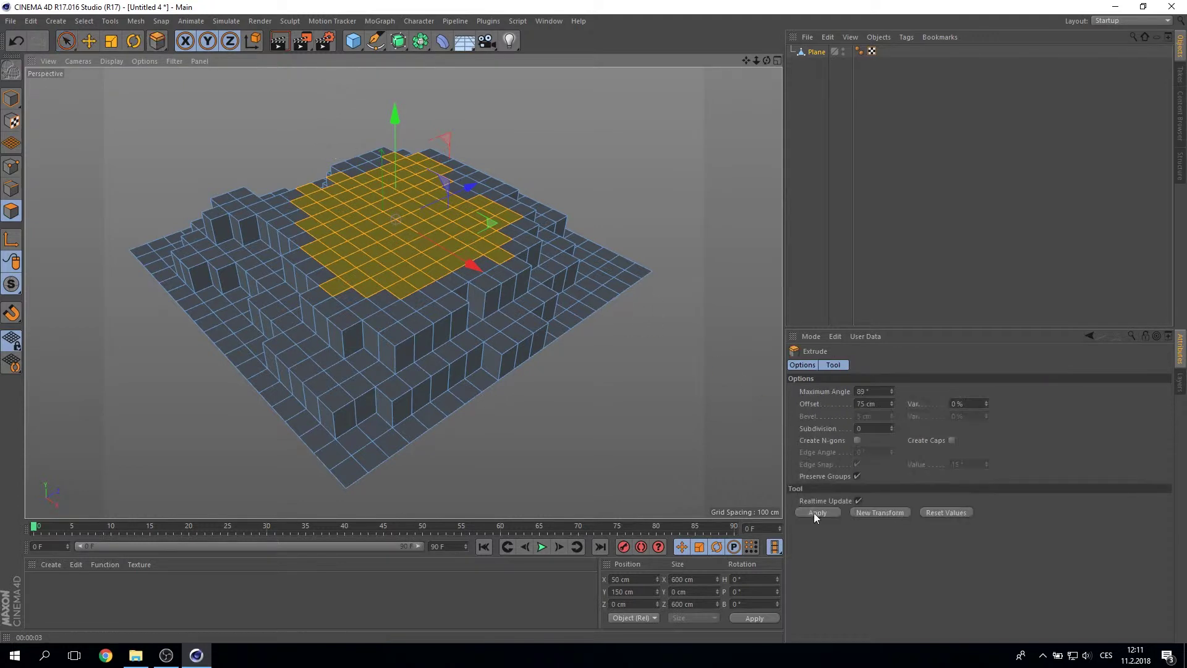
{"action": "left_click", "coordinate": [813, 513]}
{"action": "key", "text": "space"}
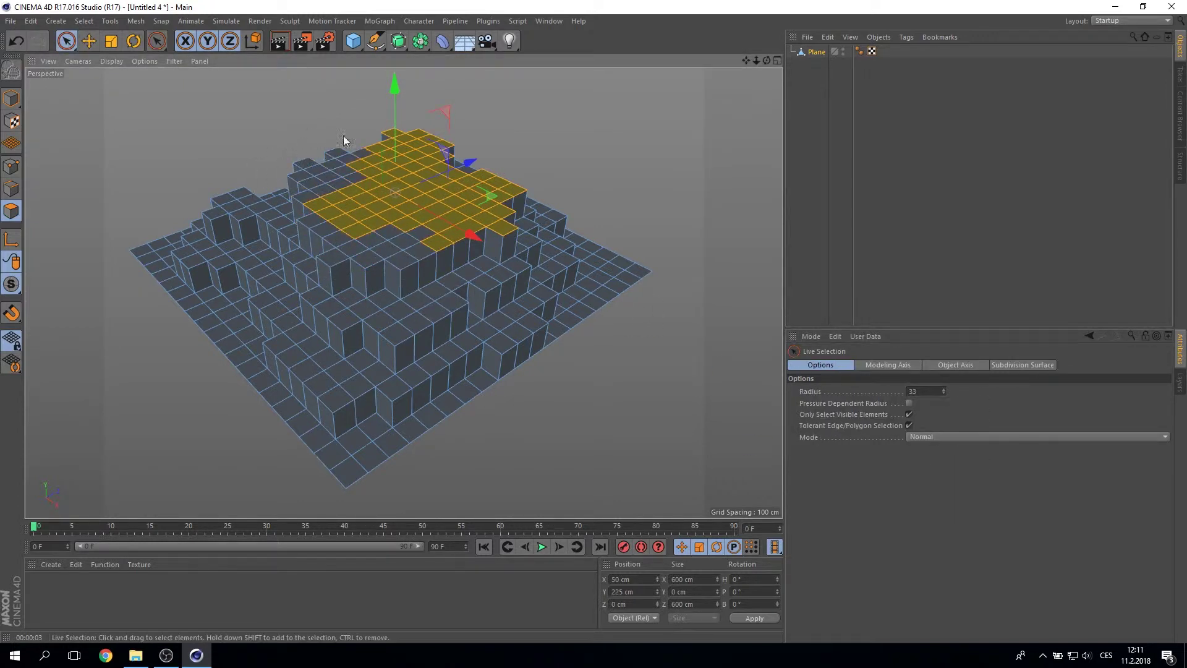
{"action": "left_click_drag", "start_coordinate": [406, 164], "coordinate": [532, 171], "text": "ctrl"}
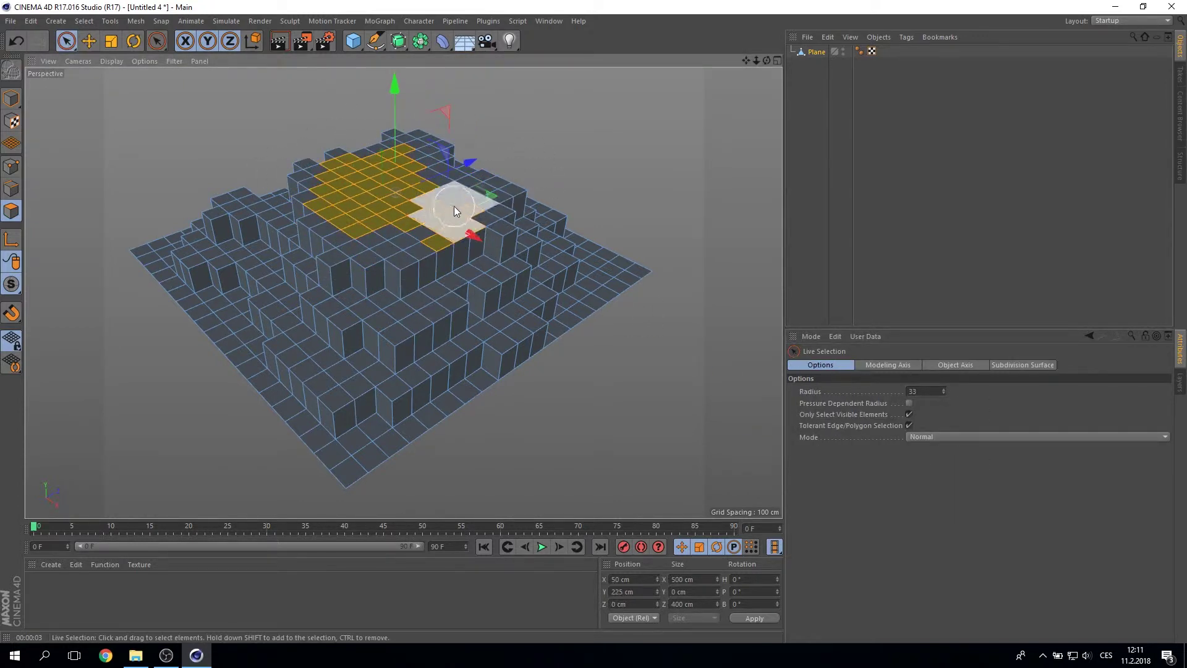
Step: Raise the summit to 300 cm plus one final level, then clear the selection
{"action": "key", "text": "d"}
{"action": "left_click", "coordinate": [827, 510]}
{"action": "key", "text": "space"}
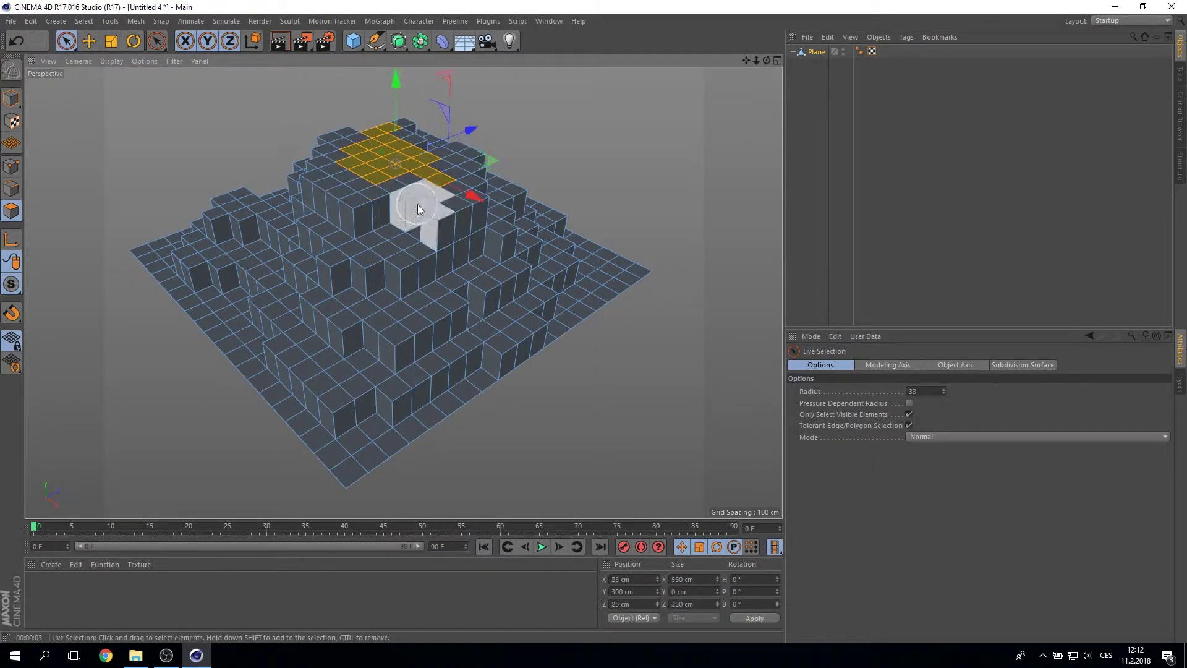
{"action": "key", "text": "d"}
{"action": "left_click", "coordinate": [826, 509]}
{"action": "left_click", "coordinate": [733, 84]}
{"action": "left_click_drag", "start_coordinate": [767, 60], "coordinate": [751, 65]}
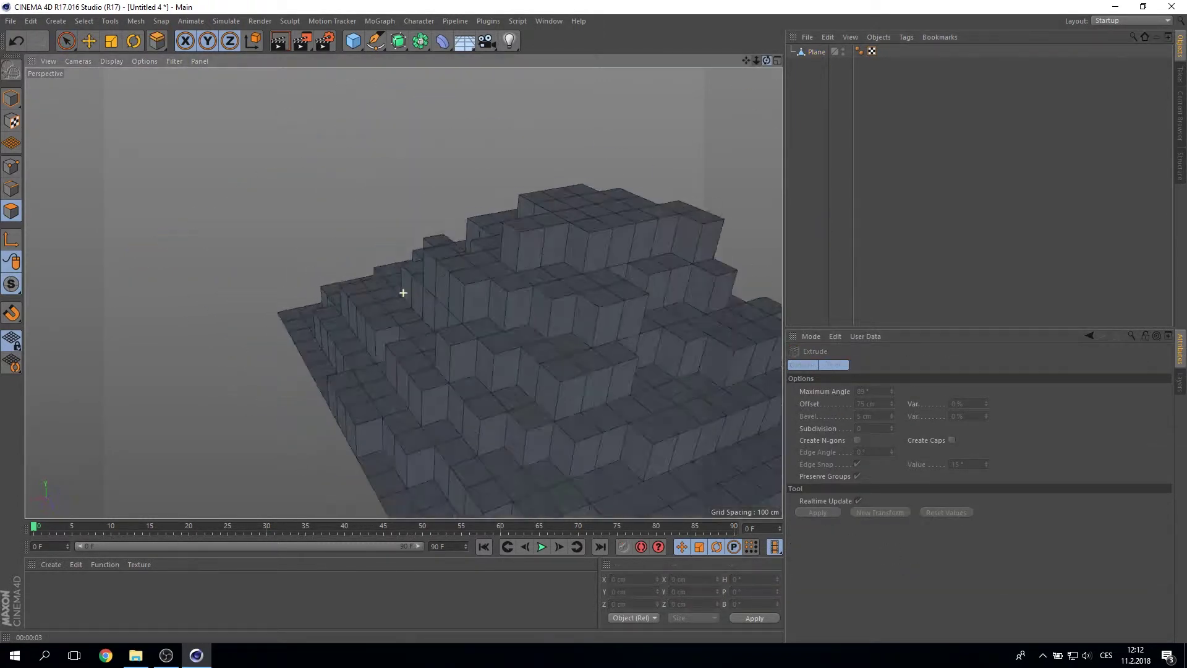
Step: Add a Polygon Reduction under the Plane with a lowered strength
{"action": "left_click", "coordinate": [420, 41]}
{"action": "left_click", "coordinate": [784, 189]}
{"action": "left_click_drag", "start_coordinate": [829, 52], "coordinate": [815, 66]}
{"action": "type", "text": "0"}
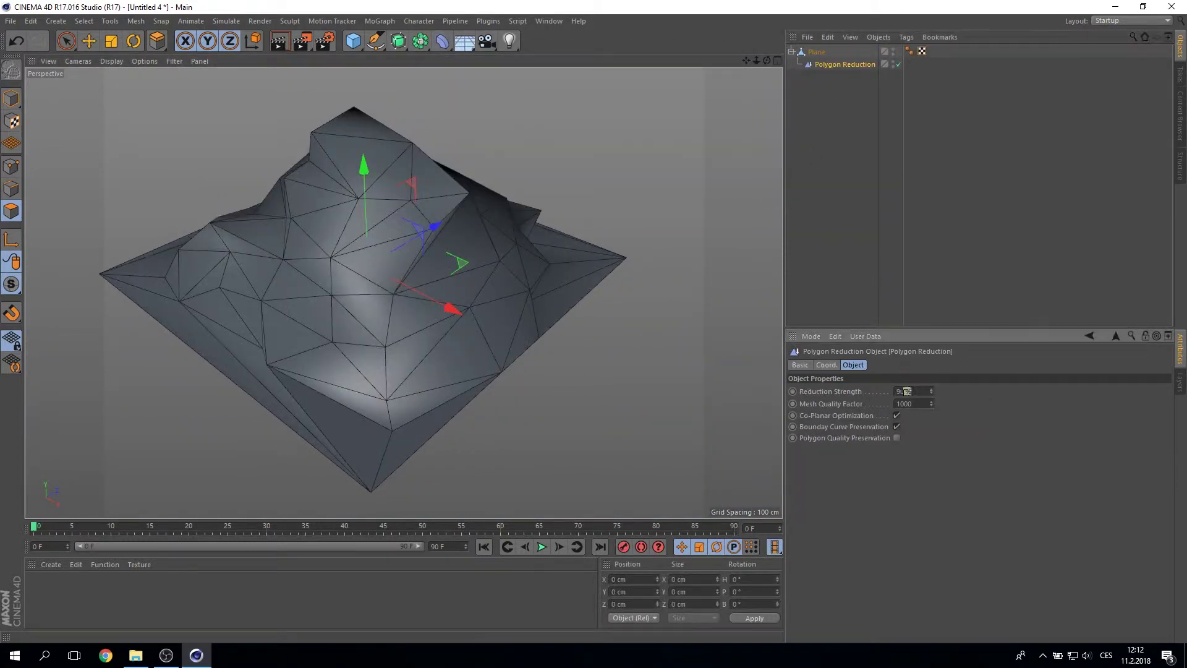
{"action": "key", "text": "Return"}
Step: Nest the Plane in a Subdivision Surface at level 1 and remove the Plane's tag
{"action": "left_click", "coordinate": [398, 40]}
{"action": "left_click_drag", "start_coordinate": [822, 65], "coordinate": [824, 53]}
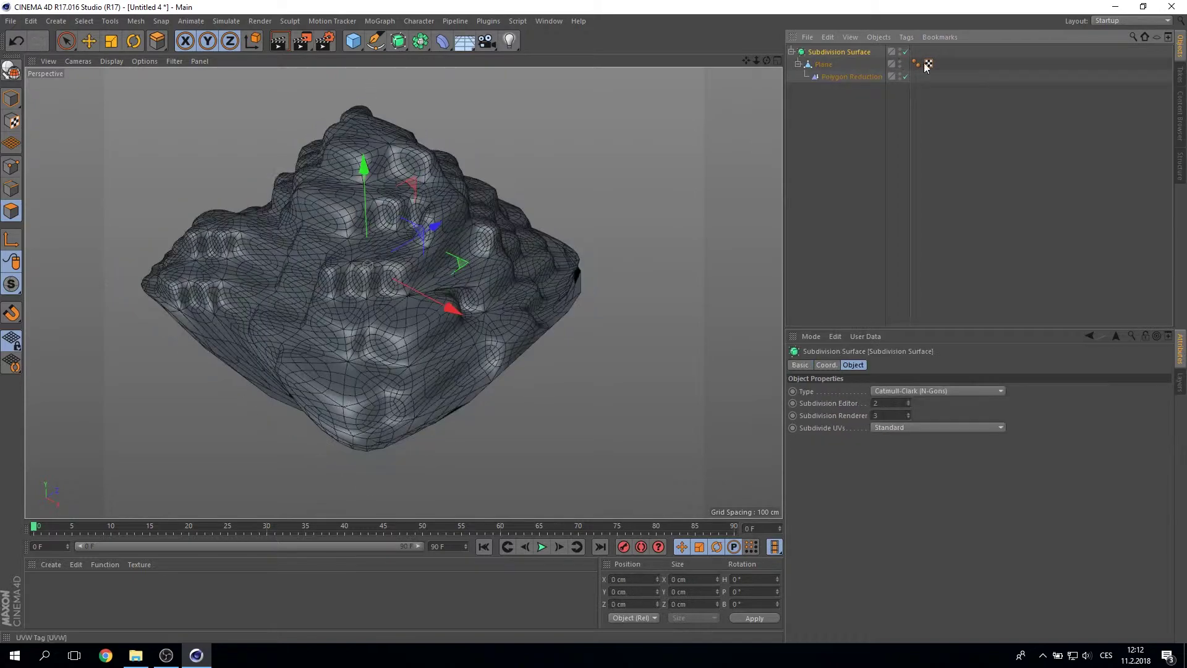
{"action": "left_click", "coordinate": [888, 92]}
{"action": "left_click", "coordinate": [832, 53]}
{"action": "left_click_drag", "start_coordinate": [916, 63], "coordinate": [389, 120]}
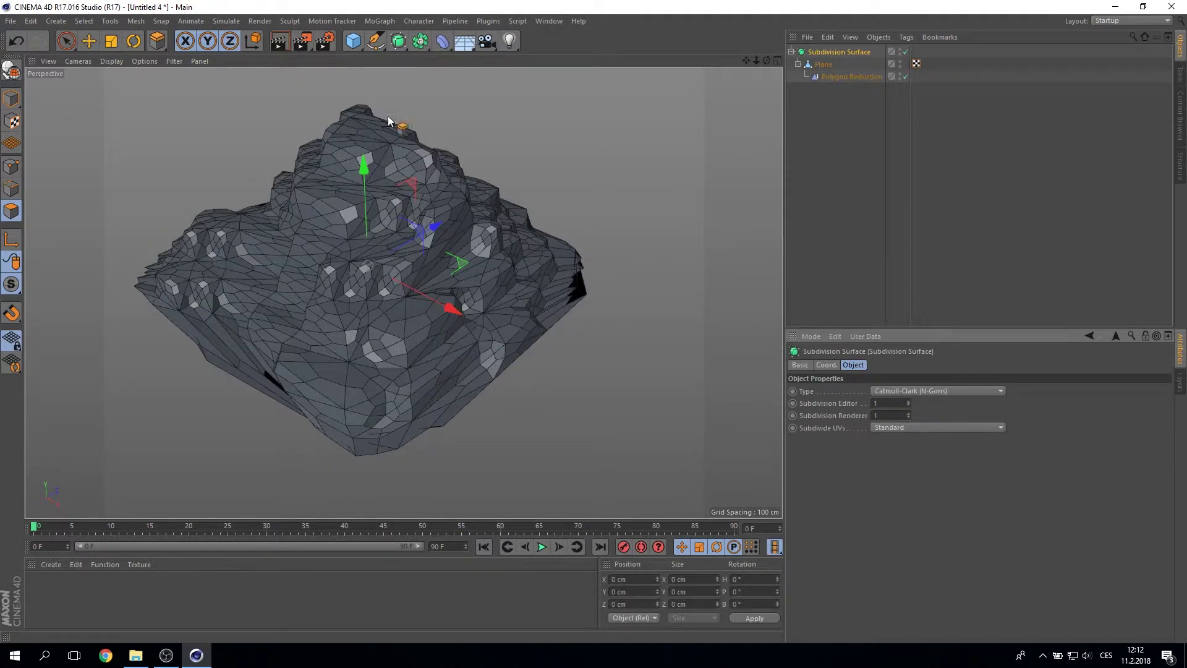
{"action": "left_click", "coordinate": [789, 106]}
{"action": "mouse_move", "coordinate": [469, 259]}
{"action": "left_mouse_down", "text": "alt"}
{"action": "mouse_move", "coordinate": [403, 293]}
{"action": "mouse_move", "coordinate": [476, 70]}
{"action": "left_mouse_up", "text": "alt"}
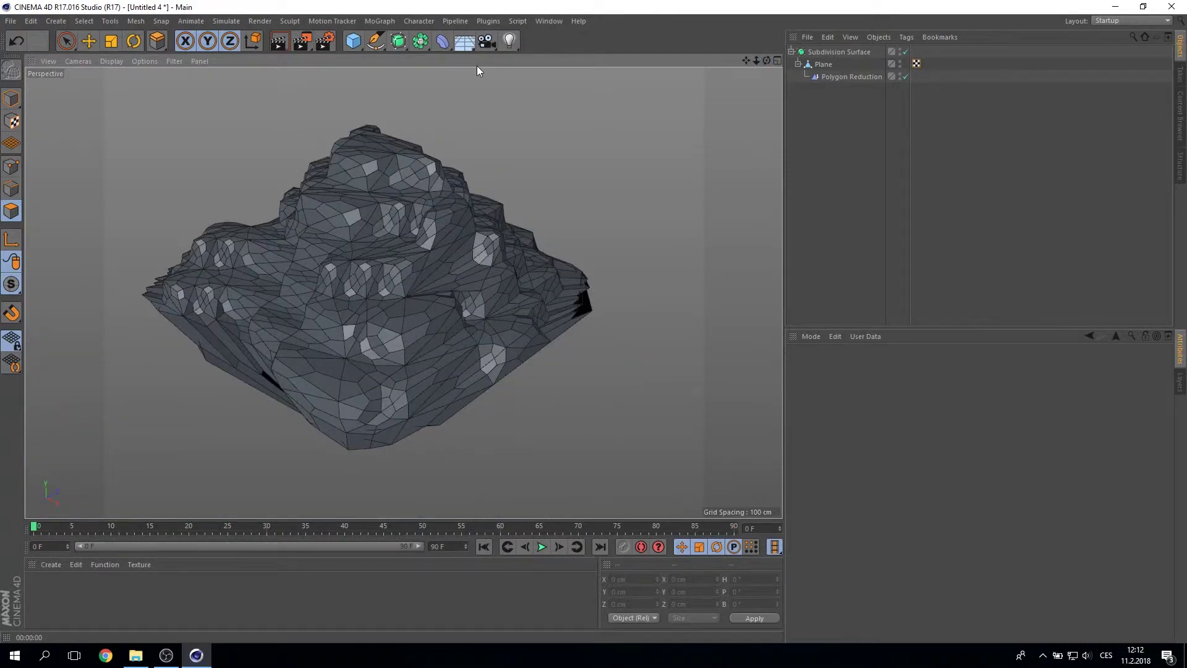
Step: Add a Camera with Isometric projection
{"action": "left_click", "coordinate": [487, 40]}
{"action": "left_click", "coordinate": [916, 391]}
{"action": "left_click", "coordinate": [898, 551]}
{"action": "scroll", "coordinate": [404, 292], "scroll_direction": "down", "scroll_amount": 5}
{"action": "scroll", "coordinate": [449, 260], "scroll_direction": "up", "scroll_amount": 3}
Step: Rotate the Plane around its vertical axis in Model mode, then add a Physical Sky
{"action": "left_click", "coordinate": [823, 76]}
{"action": "left_click", "coordinate": [12, 99]}
{"action": "key", "text": "r"}
{"action": "mouse_move", "coordinate": [440, 354]}
{"action": "left_mouse_down"}
{"action": "mouse_move", "coordinate": [251, 295]}
{"action": "mouse_move", "coordinate": [509, 142]}
{"action": "mouse_move", "coordinate": [270, 153]}
{"action": "mouse_move", "coordinate": [703, 170]}
{"action": "mouse_move", "coordinate": [780, 239]}
{"action": "mouse_move", "coordinate": [787, 217]}
{"action": "mouse_move", "coordinate": [490, 124]}
{"action": "mouse_move", "coordinate": [309, 133]}
{"action": "left_mouse_up"}
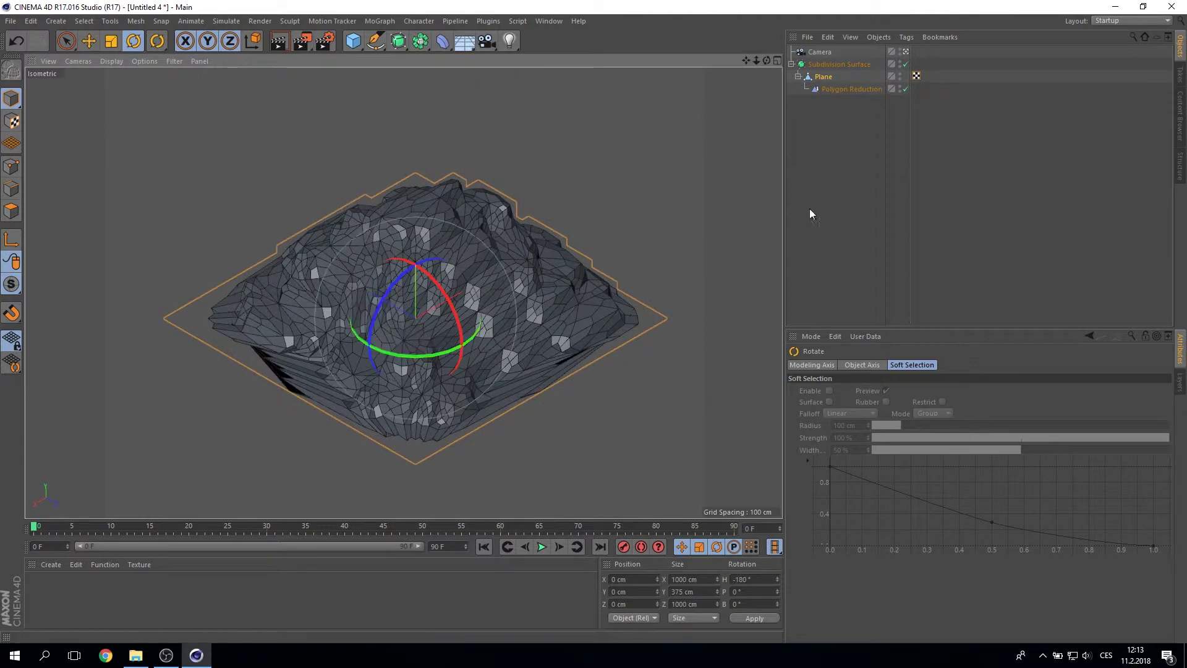
{"action": "left_click", "coordinate": [810, 213]}
{"action": "left_click_drag", "start_coordinate": [458, 45], "coordinate": [600, 63]}
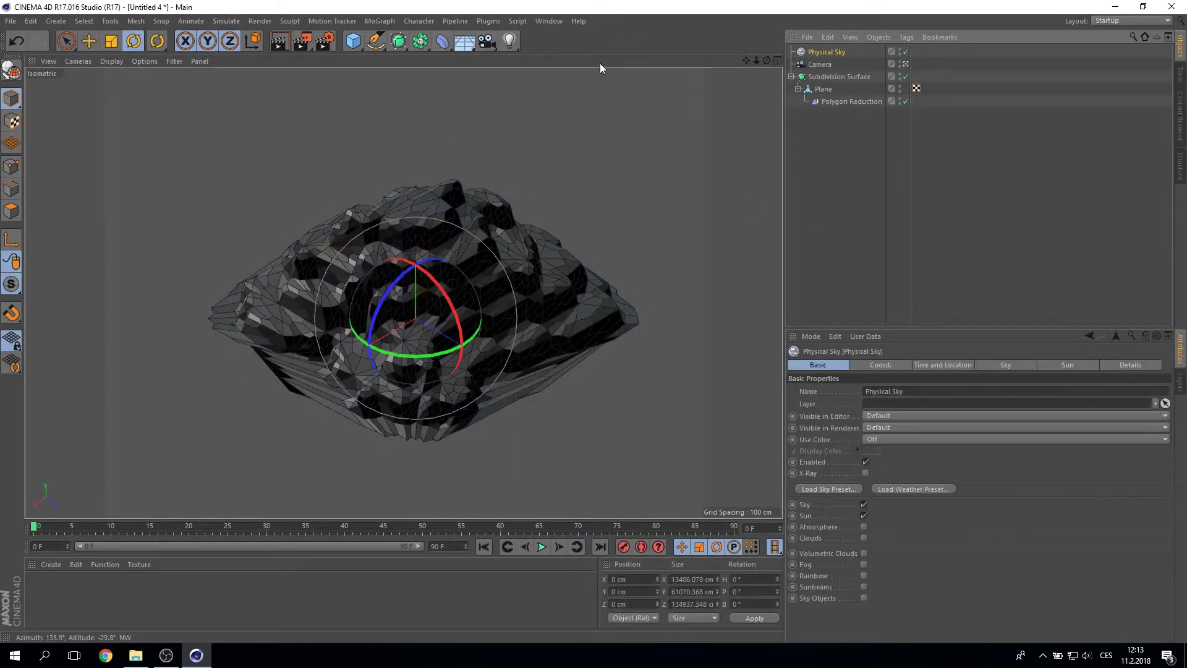
Step: Place the Physical Sky in Kinshasa, Congo at about 17:33 and test-render the view
{"action": "left_click", "coordinate": [280, 42]}
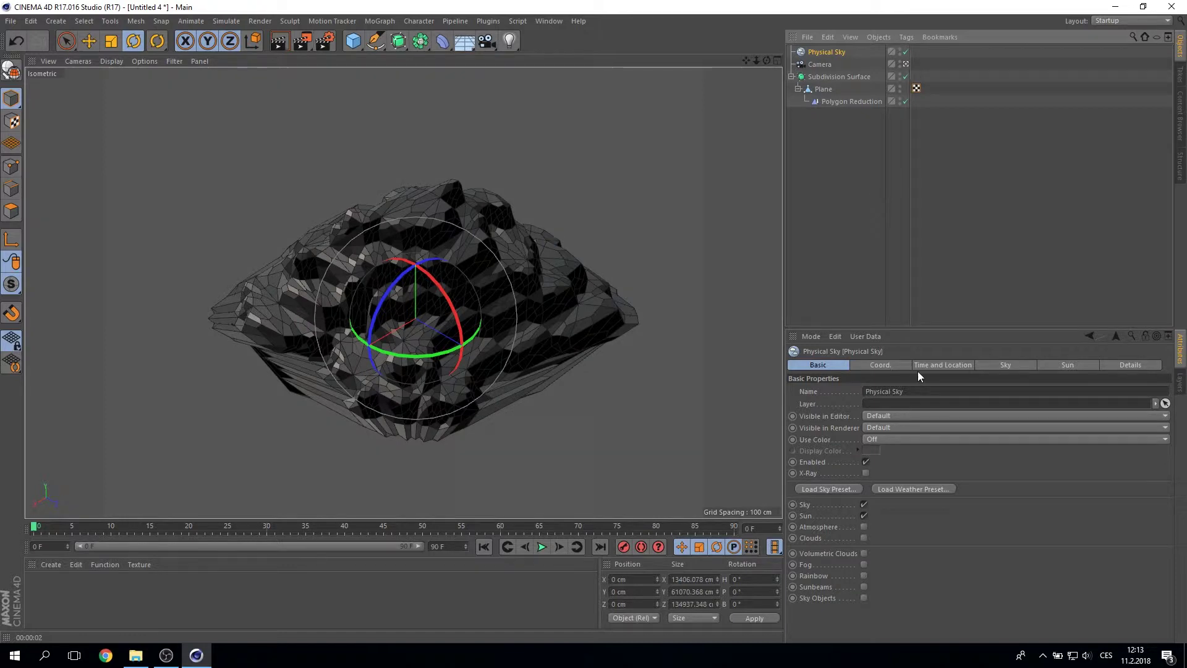
{"action": "left_click", "coordinate": [942, 364]}
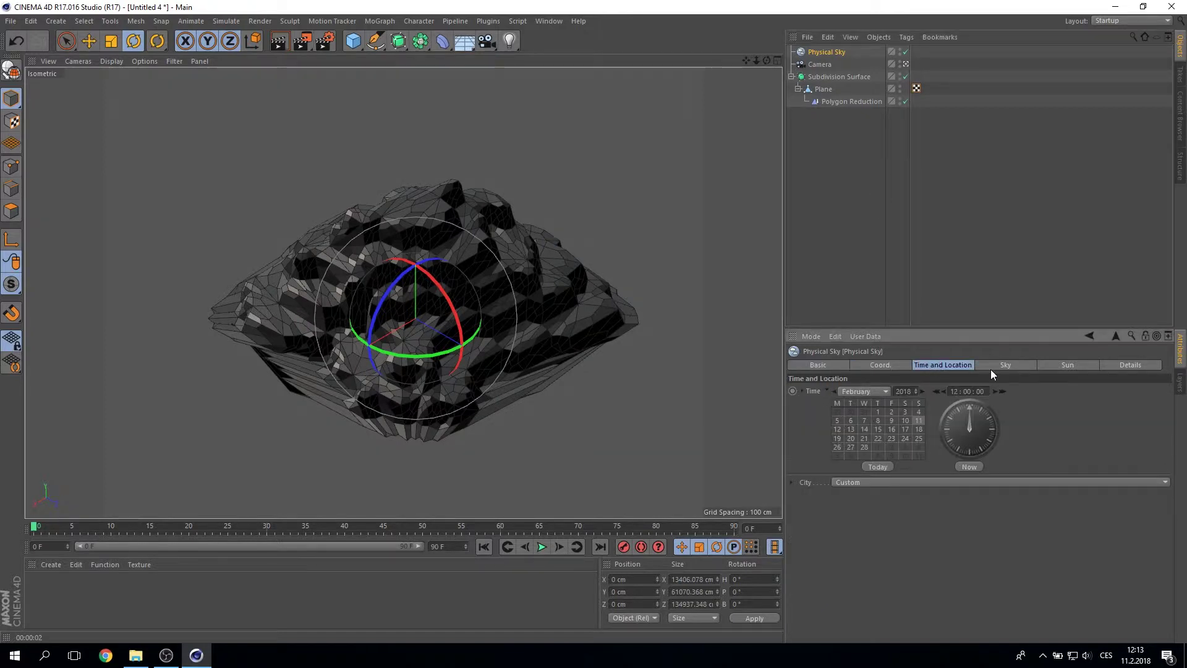
{"action": "left_click", "coordinate": [902, 483]}
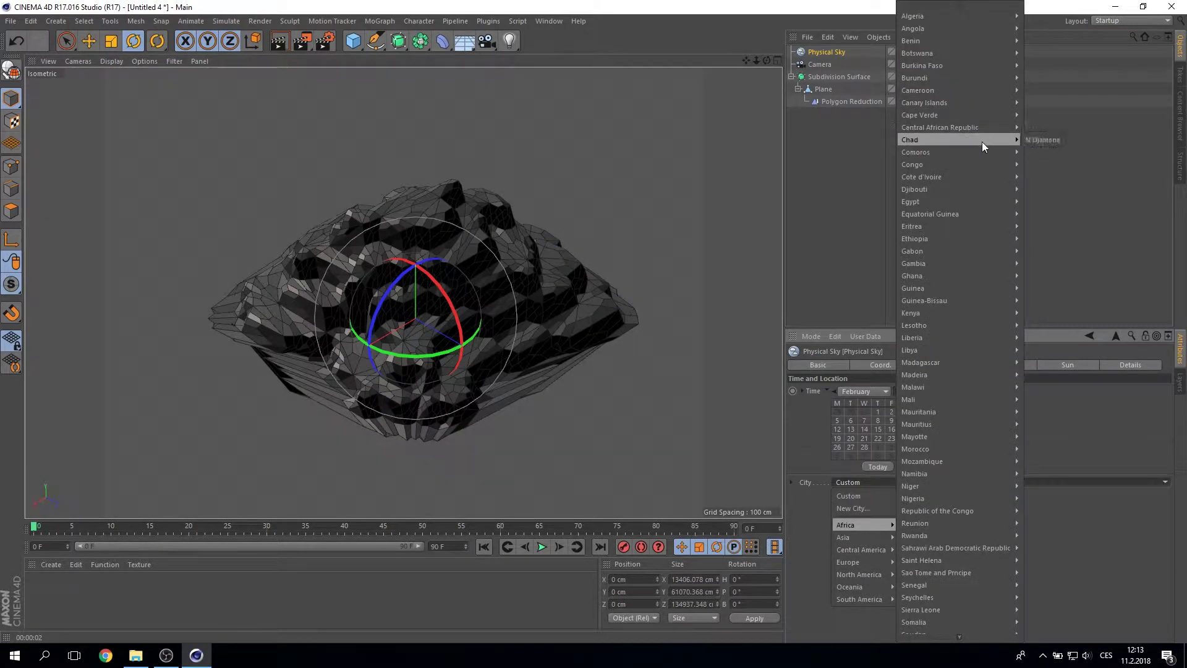
{"action": "left_click", "coordinate": [1039, 165]}
{"action": "left_click_drag", "start_coordinate": [972, 410], "coordinate": [938, 398]}
{"action": "left_click", "coordinate": [279, 41]}
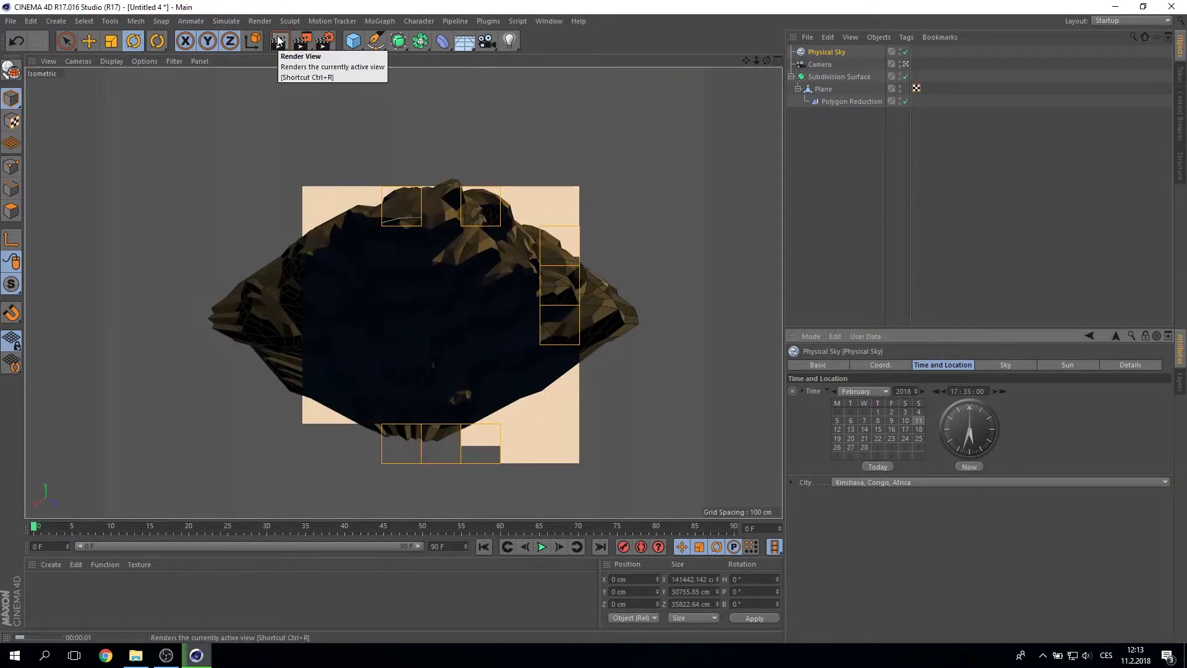
{"action": "left_click", "coordinate": [324, 41]}
Step: Add Ambient Occlusion and Global Illumination with the Exterior - Preview preset, then render
{"action": "left_click", "coordinate": [92, 227]}
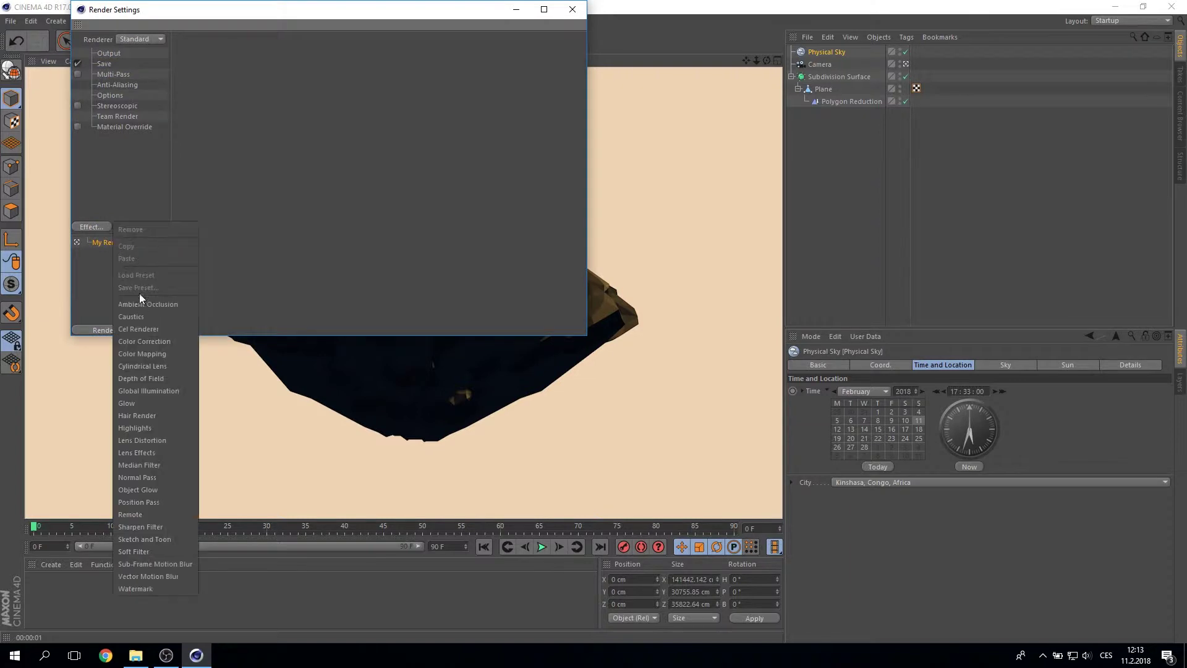
{"action": "left_click", "coordinate": [139, 290]}
{"action": "left_click", "coordinate": [91, 226]}
{"action": "left_click", "coordinate": [169, 379]}
{"action": "left_click", "coordinate": [245, 80]}
{"action": "left_click", "coordinate": [260, 183]}
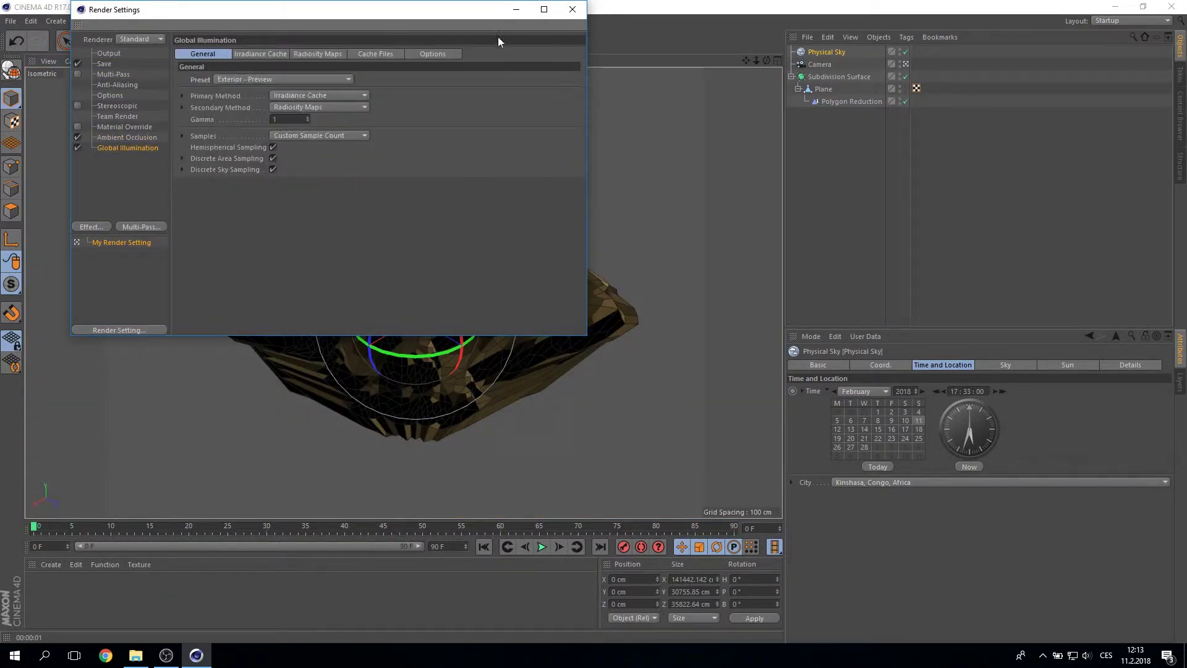
{"action": "left_click", "coordinate": [572, 9]}
{"action": "left_click", "coordinate": [279, 41]}
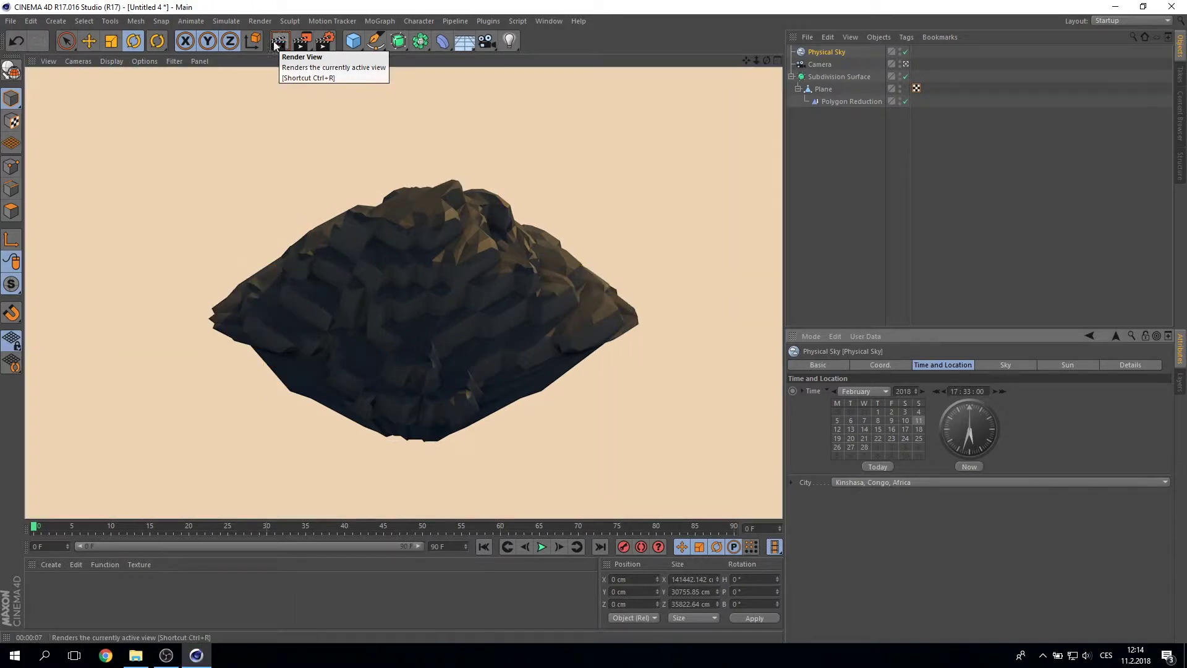
{"action": "left_click", "coordinate": [837, 65]}
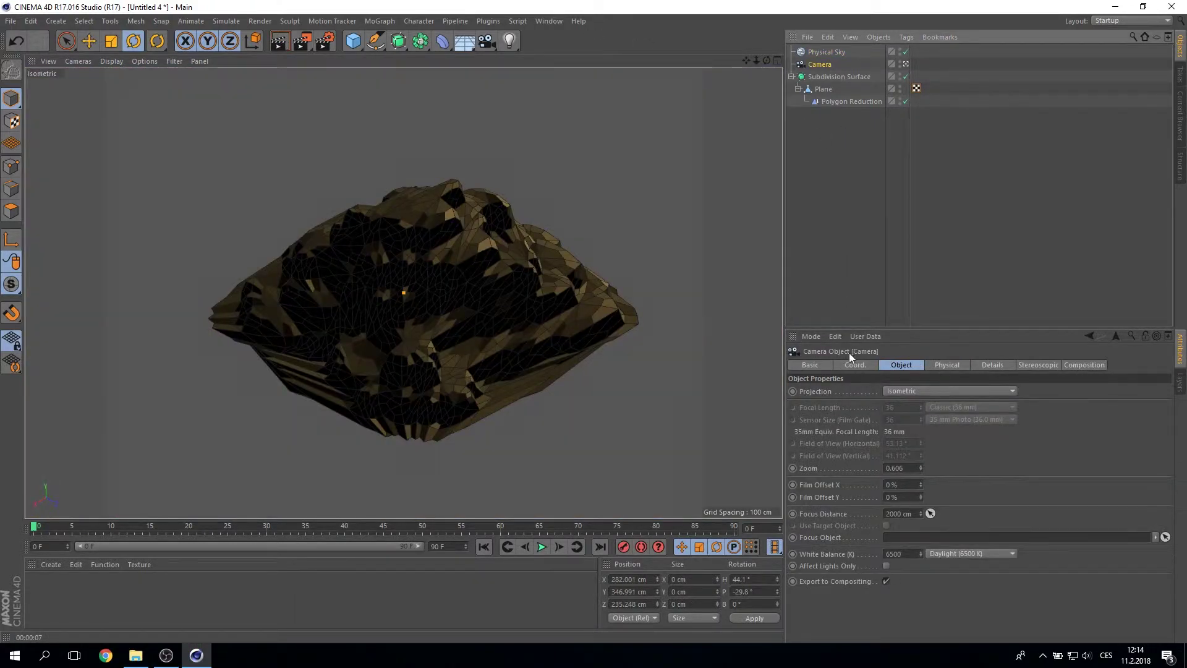
Step: Turn the terrain plane another 90° to a -360° heading and render the view
{"action": "left_click", "coordinate": [822, 89]}
{"action": "left_click_drag", "start_coordinate": [433, 357], "coordinate": [328, 341]}
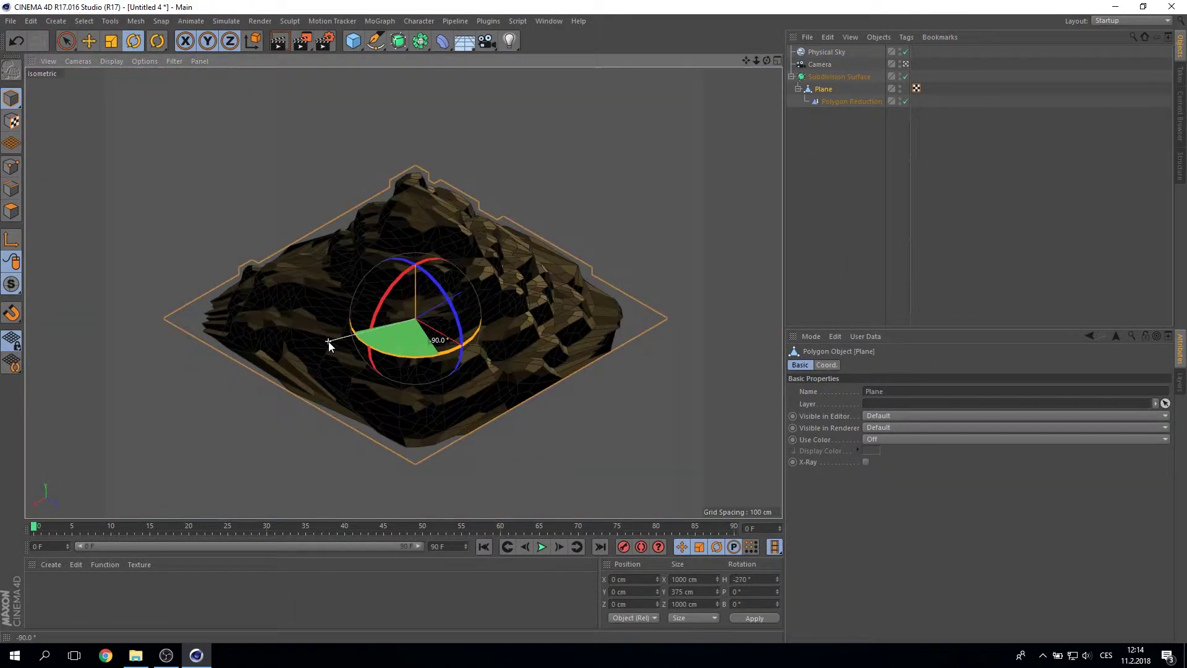
{"action": "left_click_drag", "start_coordinate": [329, 341], "coordinate": [297, 168]}
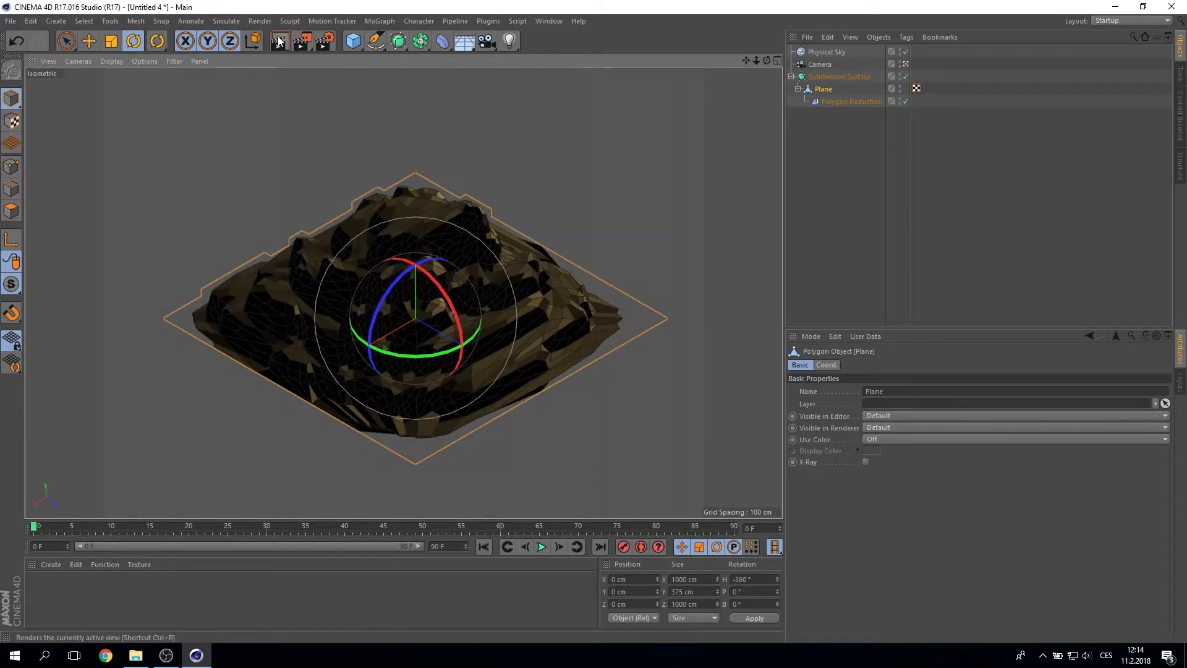
{"action": "left_click", "coordinate": [278, 41]}
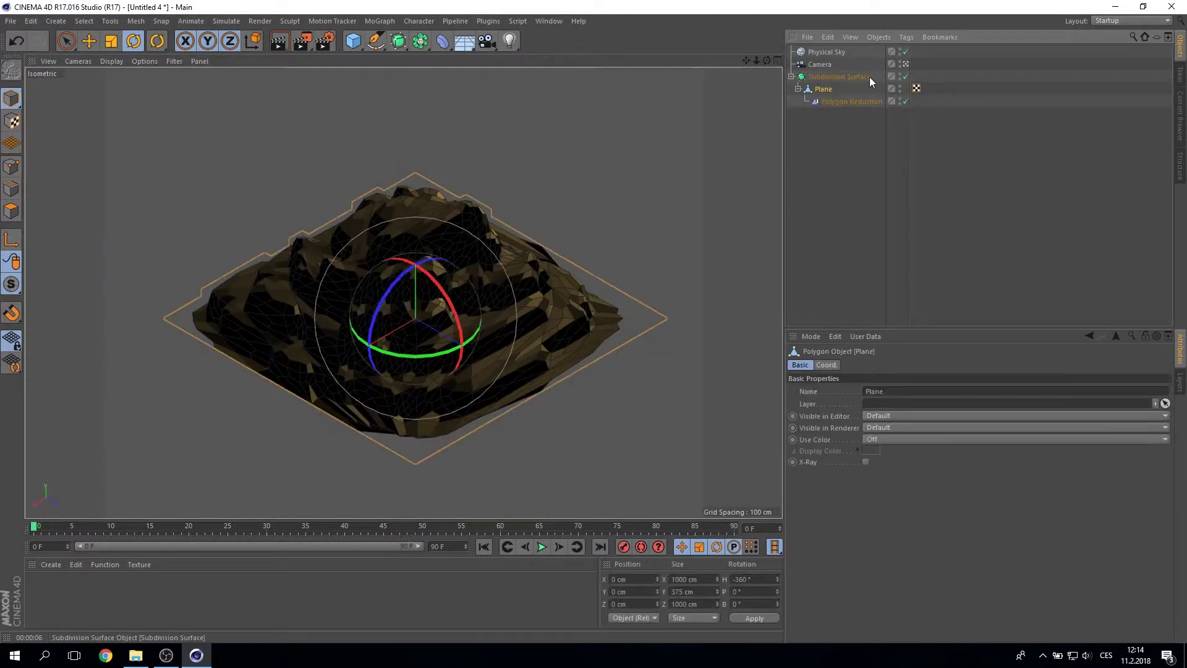
Step: Disable Physical Sky, Subdivision Surface and Polygon Reduction, and enter polygon mode
{"action": "left_click_drag", "start_coordinate": [906, 52], "coordinate": [906, 101]}
{"action": "left_click", "coordinate": [7, 215]}
{"action": "scroll", "coordinate": [391, 307], "scroll_direction": "up", "scroll_amount": 3}
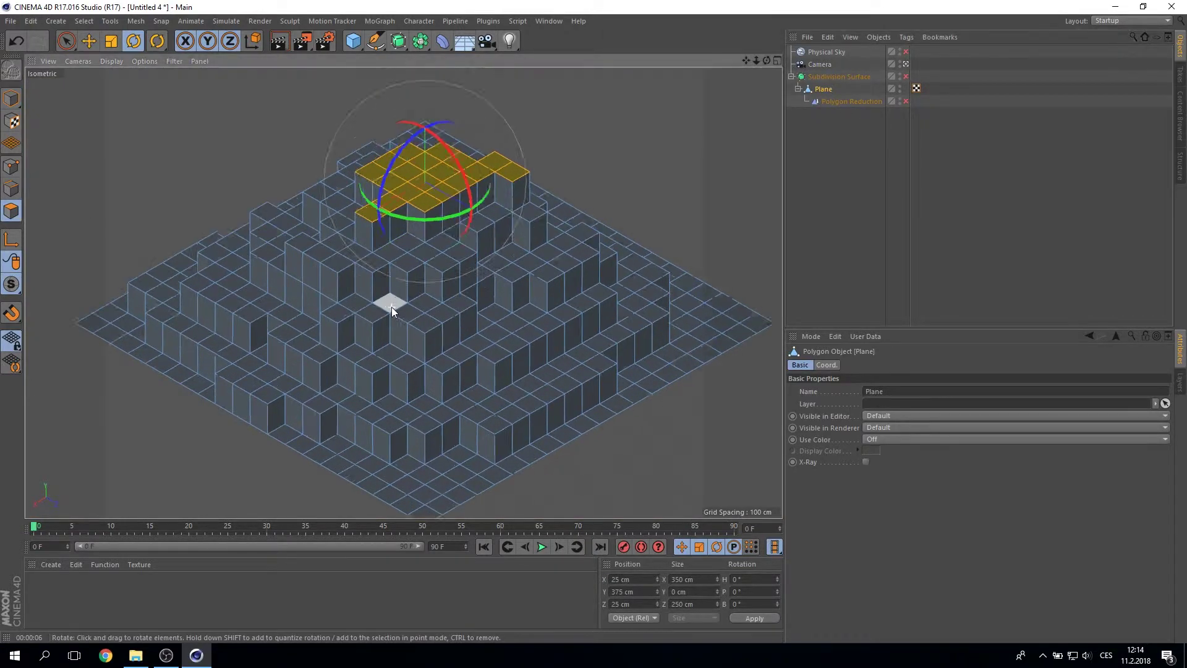
{"action": "middle_click", "coordinate": [249, 298]}
Step: Select scattered polygons on the slopes and front edge and extrude them about 33 cm
{"action": "left_click_drag", "start_coordinate": [246, 298], "coordinate": [278, 310]}
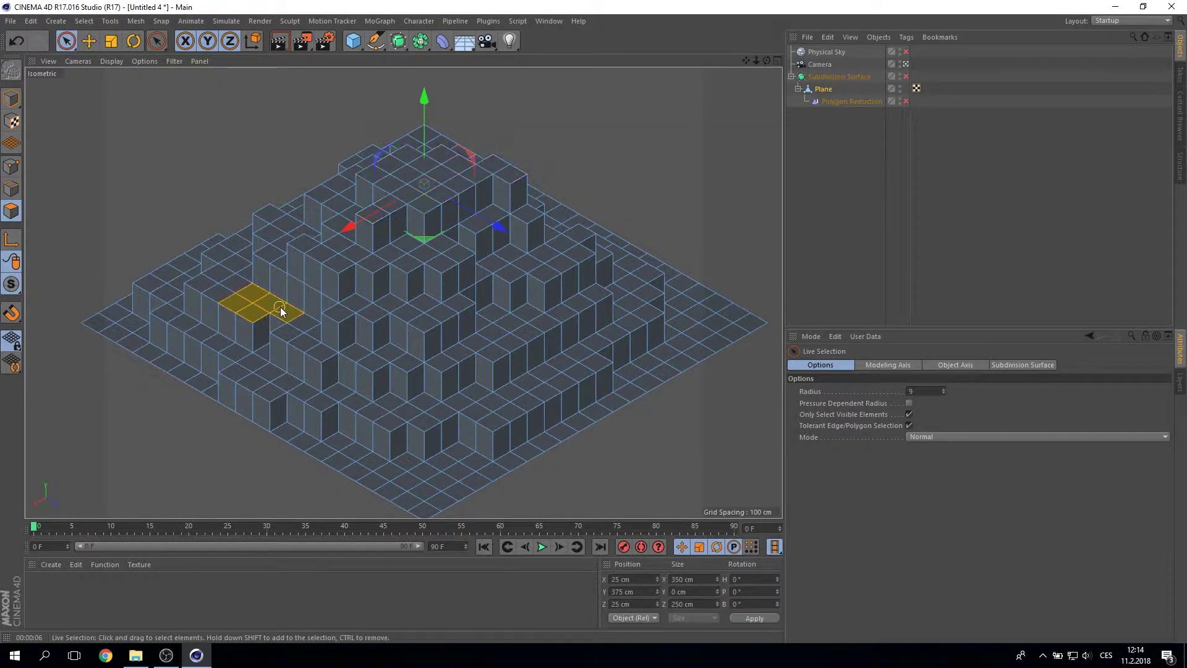
{"action": "left_click", "coordinate": [427, 314], "text": "shift"}
{"action": "left_click_drag", "start_coordinate": [520, 327], "coordinate": [549, 322], "text": "shift"}
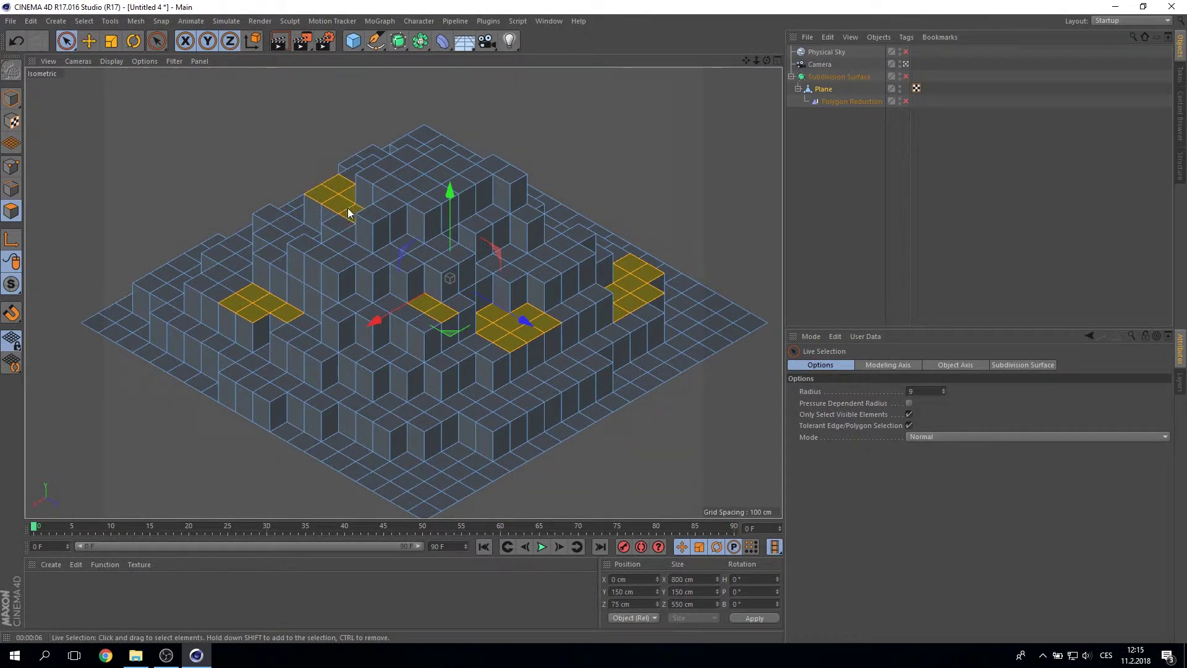
{"action": "left_click", "coordinate": [245, 273], "text": "shift"}
{"action": "left_click_drag", "start_coordinate": [473, 459], "coordinate": [402, 465], "text": "shift"}
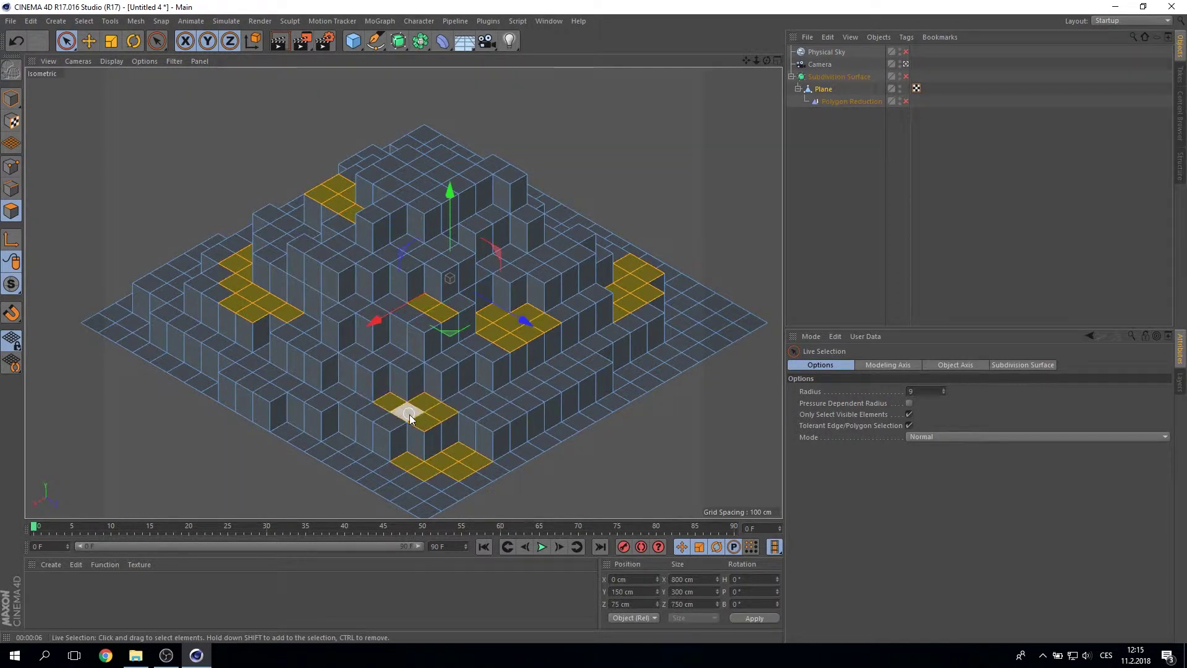
{"action": "key", "text": "d"}
{"action": "left_click_drag", "start_coordinate": [505, 381], "coordinate": [531, 381]}
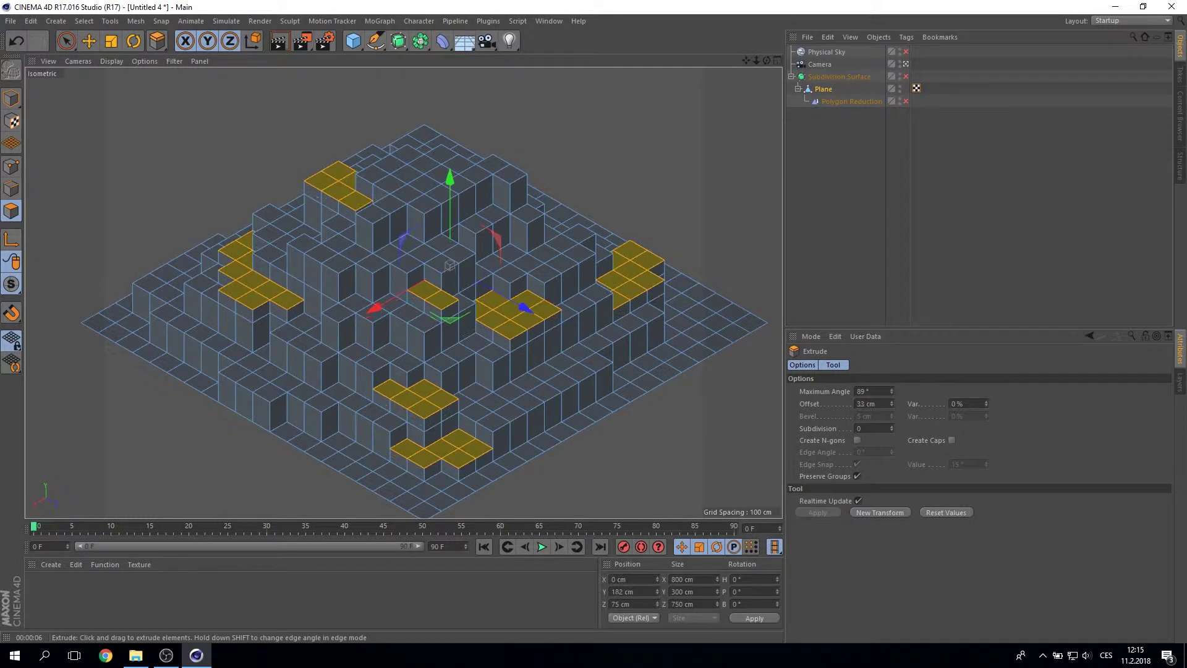
{"action": "key", "text": "space"}
Step: Raise individual polygons on the left slope and right terrace, and lower the tower top
{"action": "left_click", "coordinate": [300, 331]}
{"action": "mouse_move", "coordinate": [302, 277]}
{"action": "left_mouse_down"}
{"action": "mouse_move", "coordinate": [302, 250]}
{"action": "mouse_move", "coordinate": [272, 383]}
{"action": "left_mouse_up"}
{"action": "left_click", "coordinate": [272, 384]}
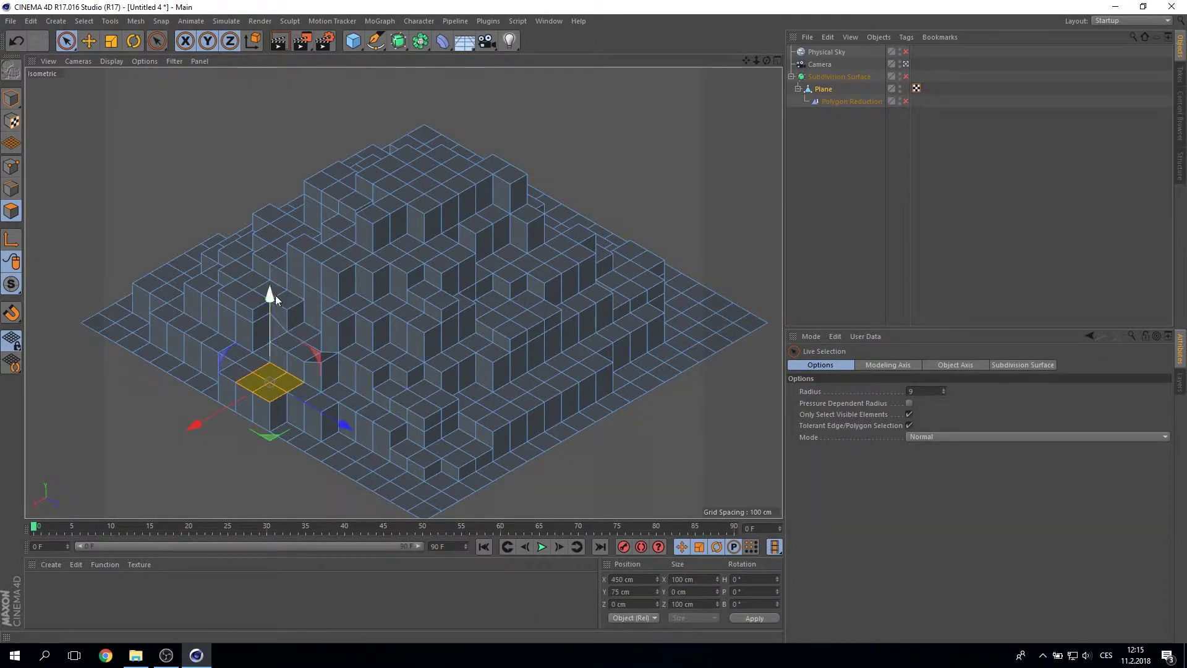
{"action": "left_click", "coordinate": [178, 295]}
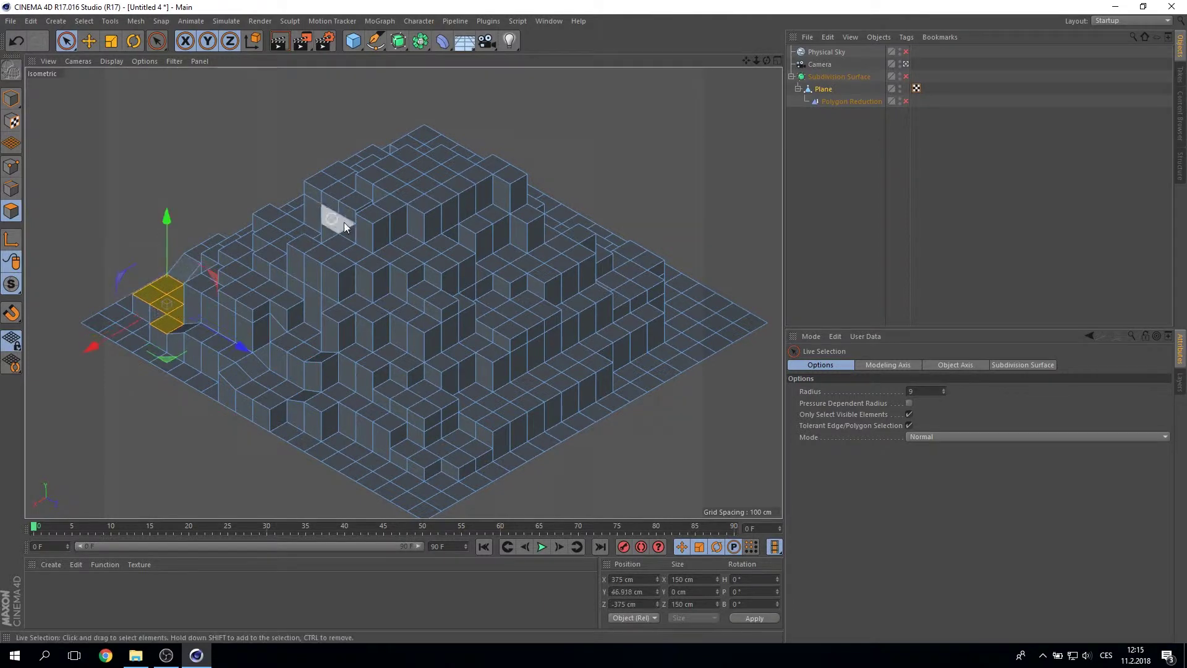
{"action": "left_click", "coordinate": [306, 249], "text": "shift"}
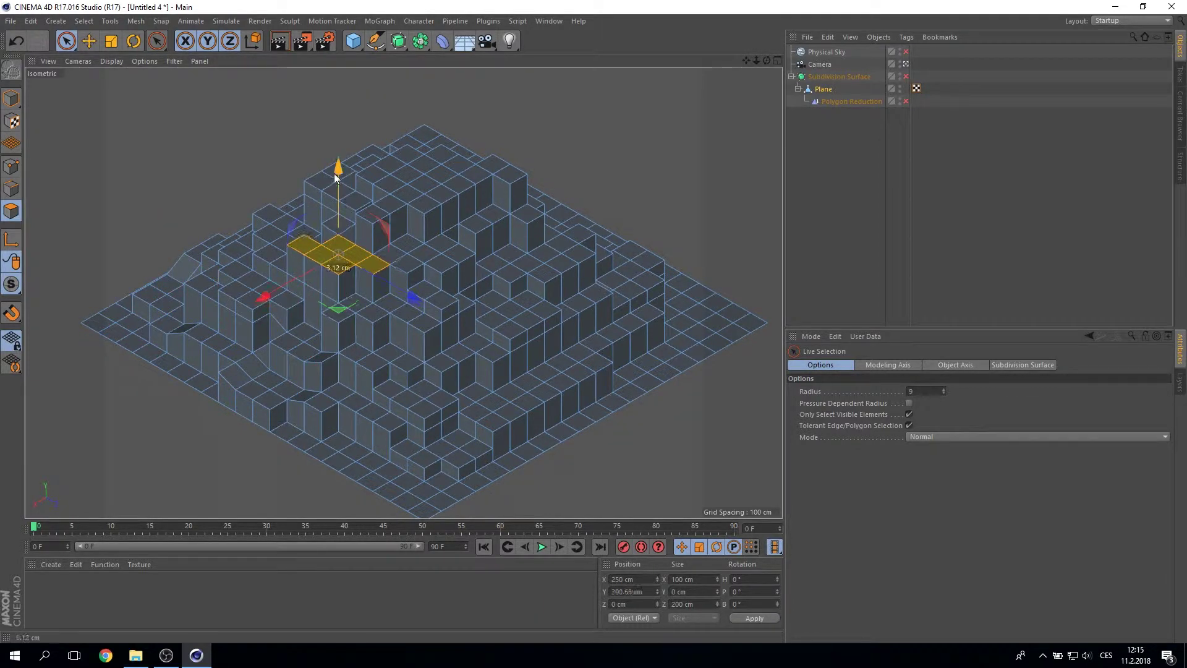
{"action": "left_click", "coordinate": [580, 270]}
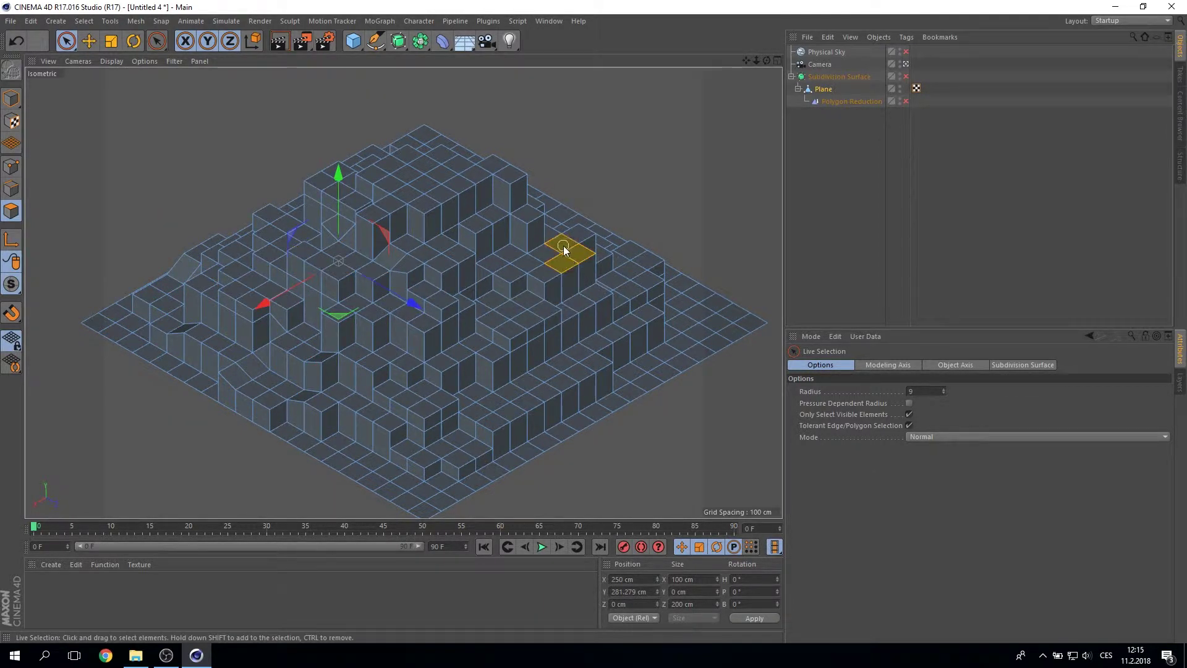
{"action": "left_click", "coordinate": [548, 262], "text": "shift"}
{"action": "left_click", "coordinate": [507, 169]}
{"action": "left_click_drag", "start_coordinate": [499, 106], "coordinate": [499, 119]}
Step: Raise two front polygons about 25 cm and shift left-slope polygons to a new height
{"action": "left_click", "coordinate": [403, 184]}
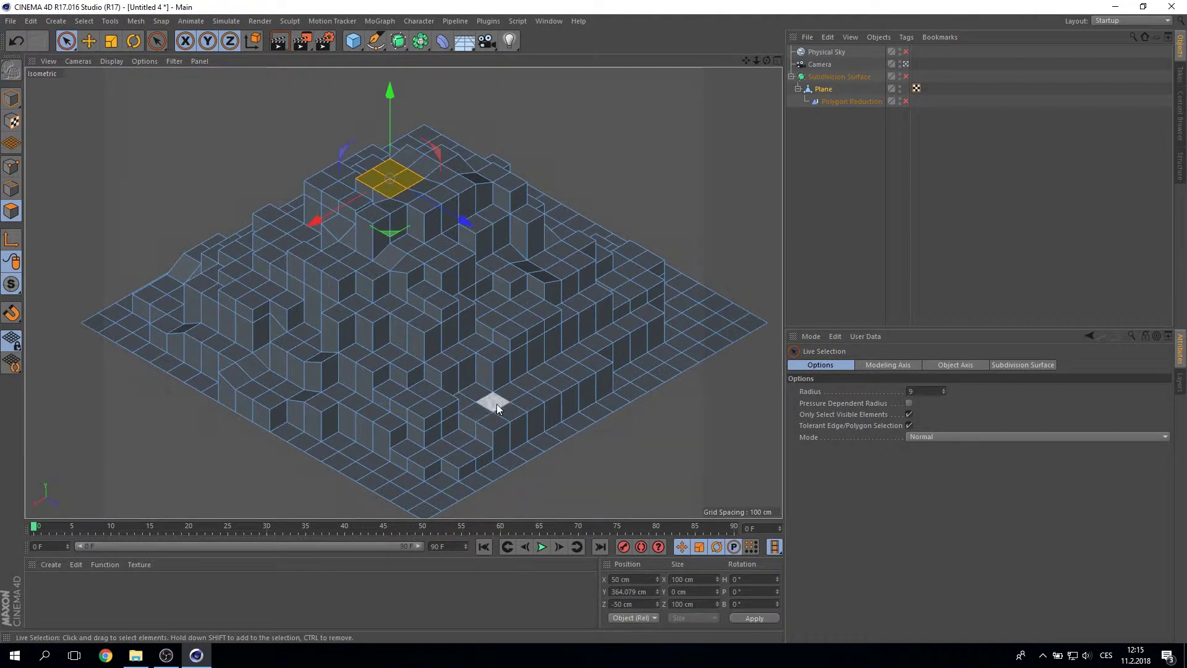
{"action": "left_click", "coordinate": [516, 402]}
{"action": "left_click", "coordinate": [568, 374], "text": "shift"}
{"action": "left_click_drag", "start_coordinate": [544, 334], "coordinate": [543, 302]}
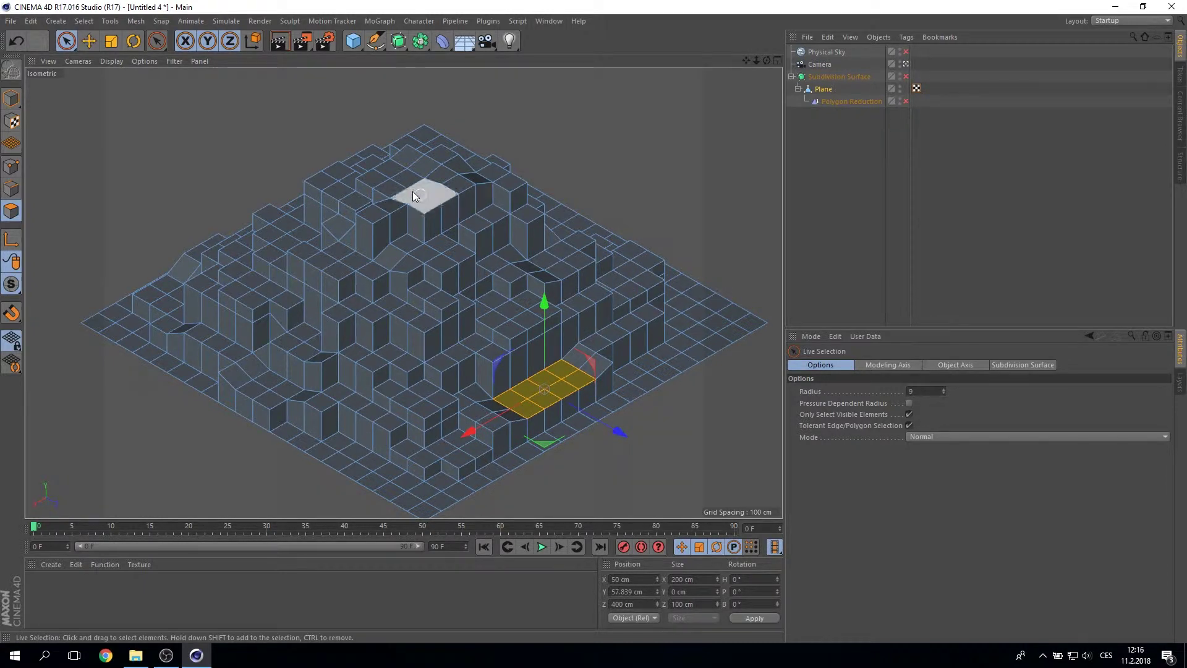
{"action": "left_click", "coordinate": [332, 180]}
{"action": "left_click_drag", "start_coordinate": [266, 225], "coordinate": [294, 221]}
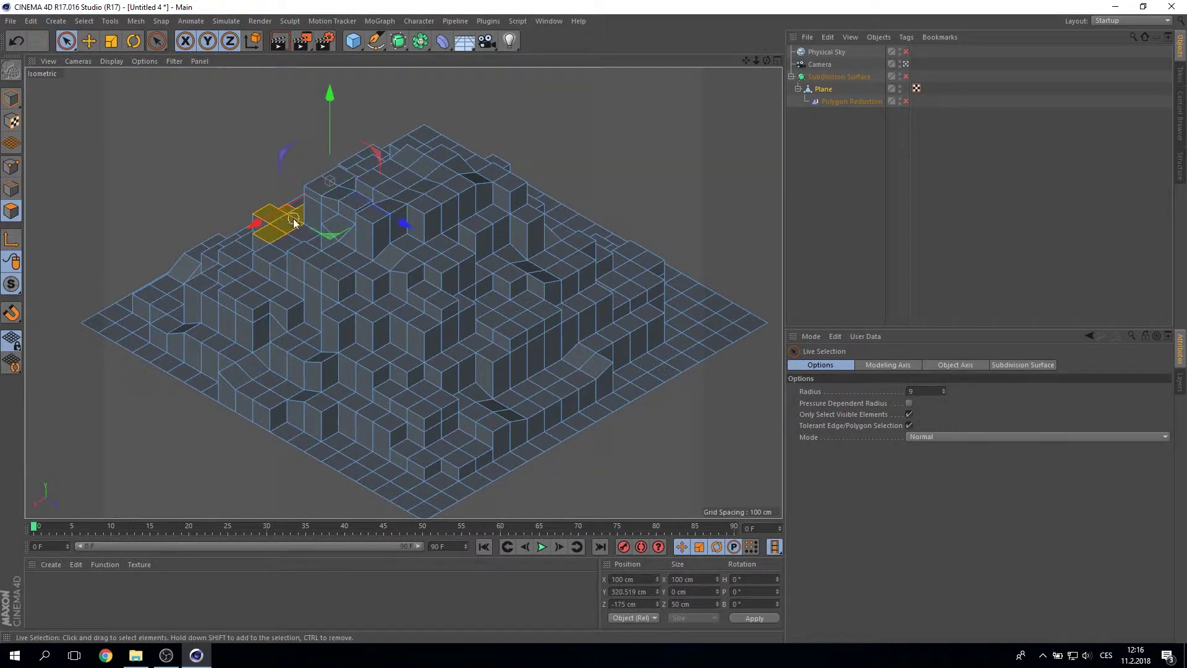
Step: Re-enable Subdivision Surface, Polygon Reduction and Physical Sky, then render the view
{"action": "left_click", "coordinate": [906, 101]}
{"action": "left_click", "coordinate": [906, 76]}
{"action": "left_click", "coordinate": [906, 51]}
{"action": "key", "text": "ctrl+r"}
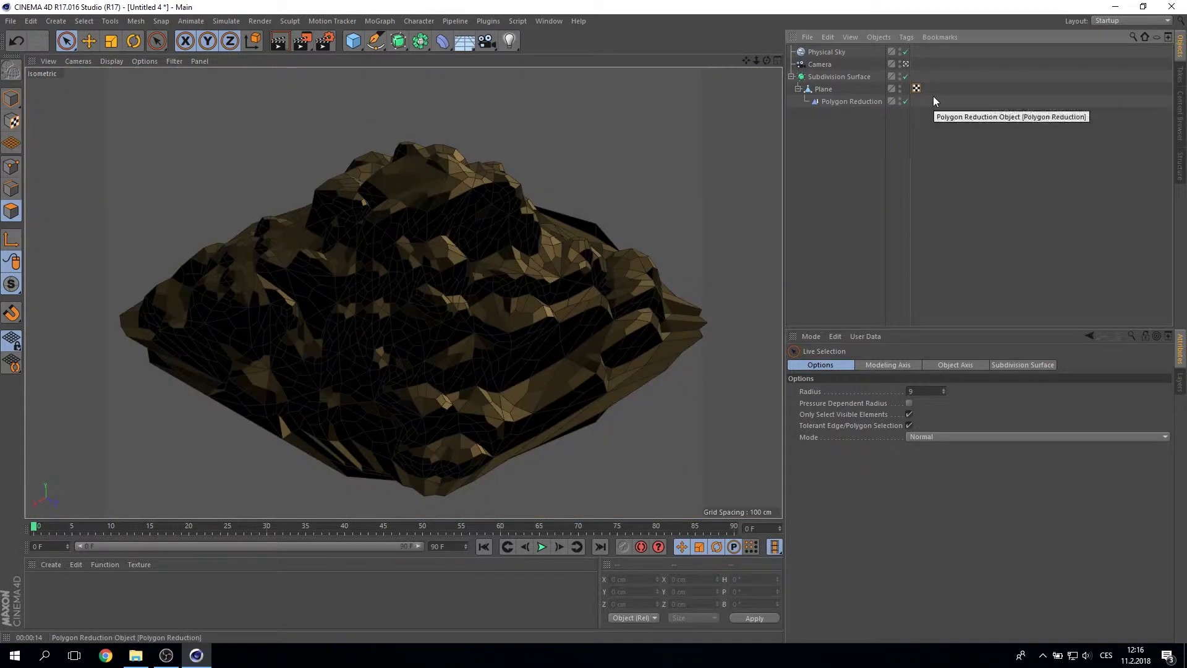
Step: Disable Subdivision Surface and Polygon Reduction, then set the Physical Sky month to July
{"action": "left_click", "coordinate": [906, 76]}
{"action": "left_click", "coordinate": [906, 100]}
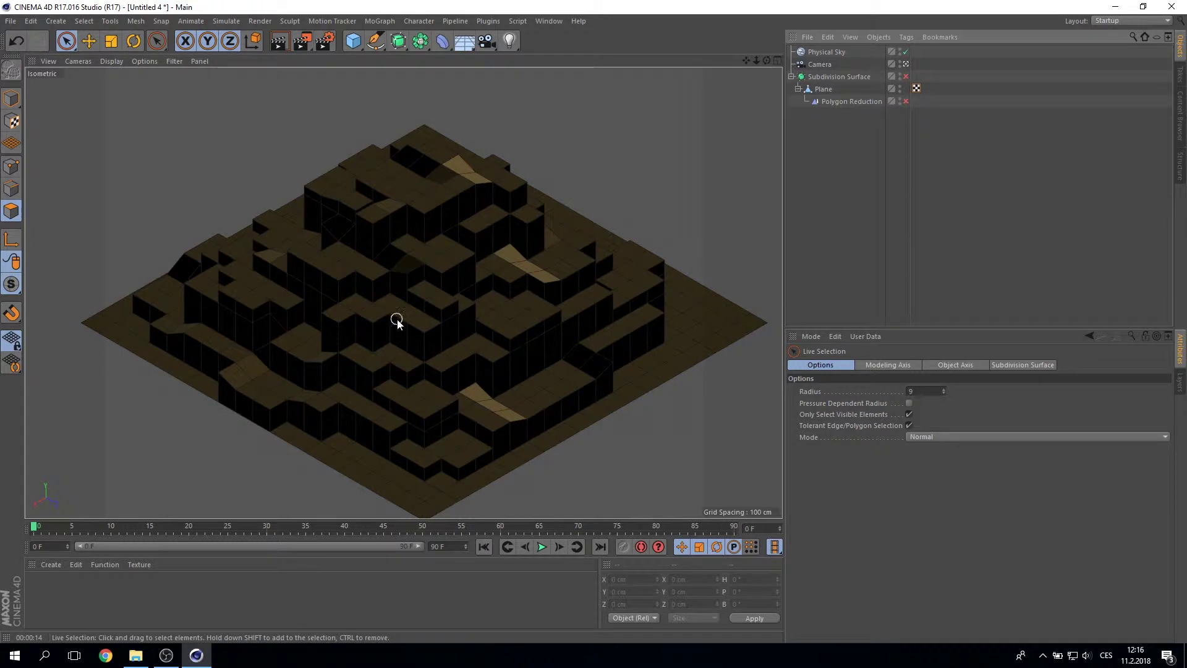
{"action": "left_click", "coordinate": [818, 52]}
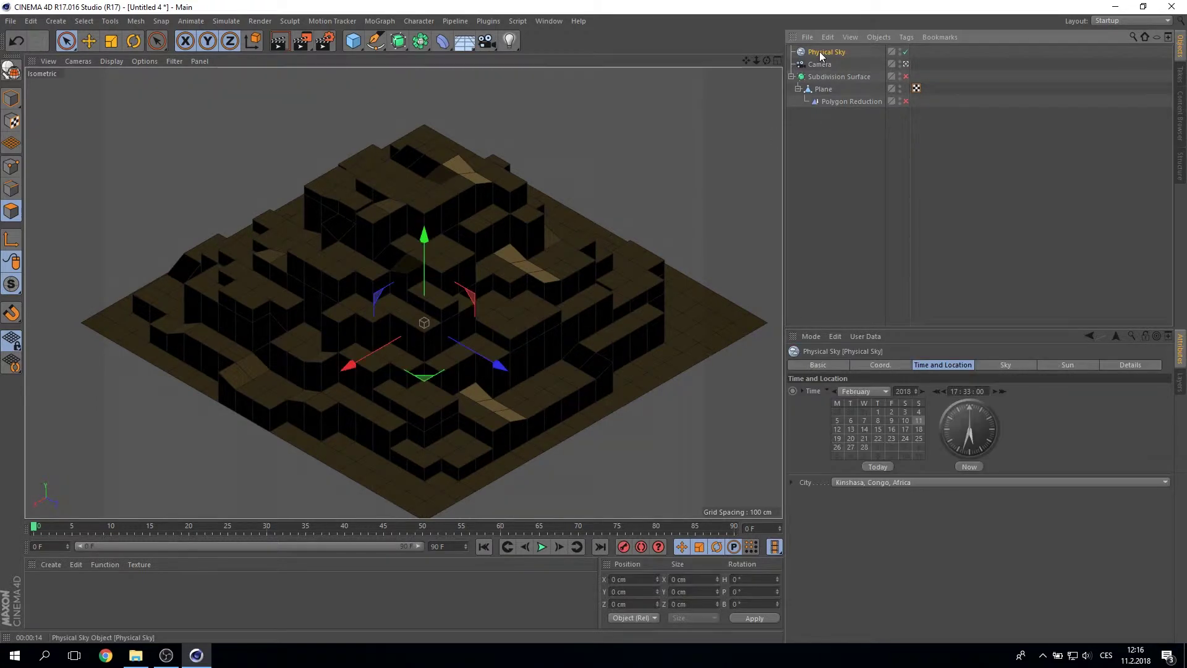
{"action": "left_click", "coordinate": [877, 391]}
{"action": "left_click", "coordinate": [863, 474]}
Step: Re-enable Subdivision Surface and Polygon Reduction to render the smoothed low-poly mountain
{"action": "left_click", "coordinate": [277, 40]}
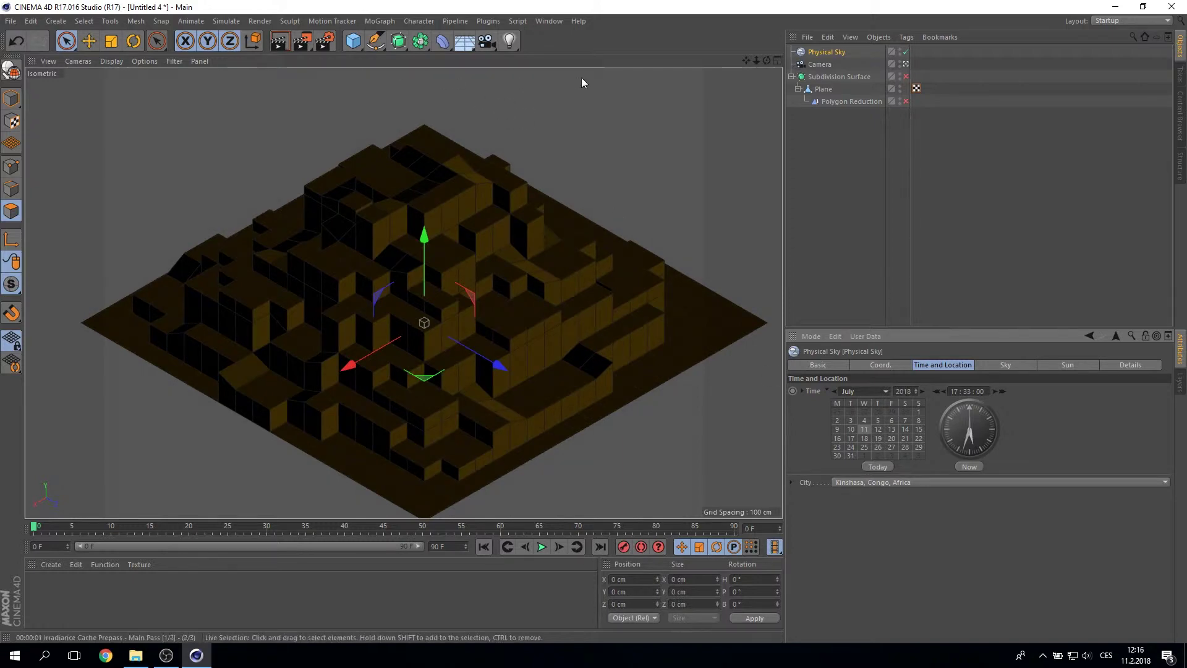
{"action": "left_click", "coordinate": [906, 76]}
{"action": "left_click", "coordinate": [904, 101]}
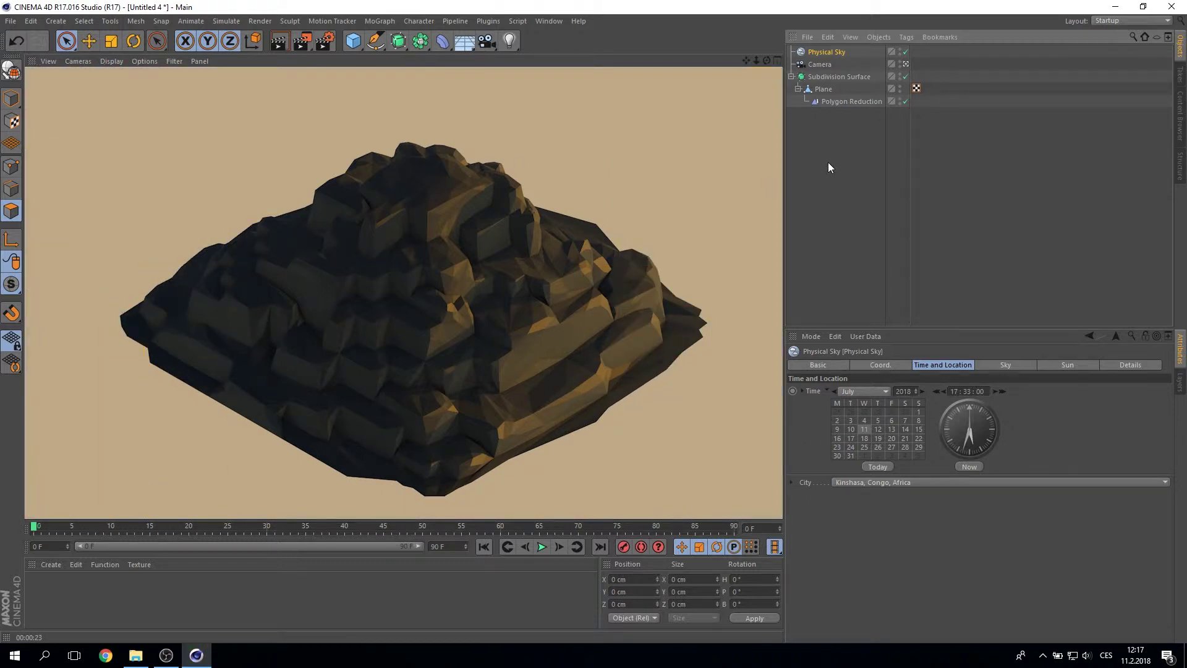
Step: Create a new material 'Mat' with a tan colour of H 44°, S 45%, V 63%
{"action": "left_click", "coordinate": [829, 162]}
{"action": "double_click", "coordinate": [98, 608]}
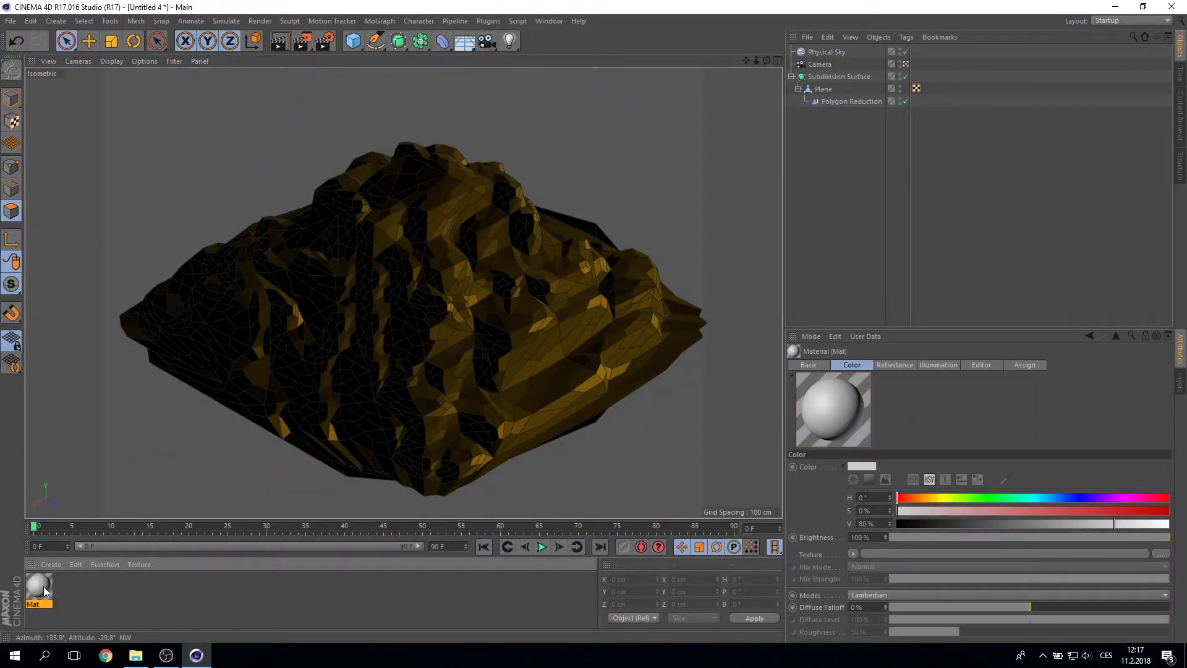
{"action": "left_click", "coordinate": [930, 498]}
{"action": "left_click", "coordinate": [1017, 510]}
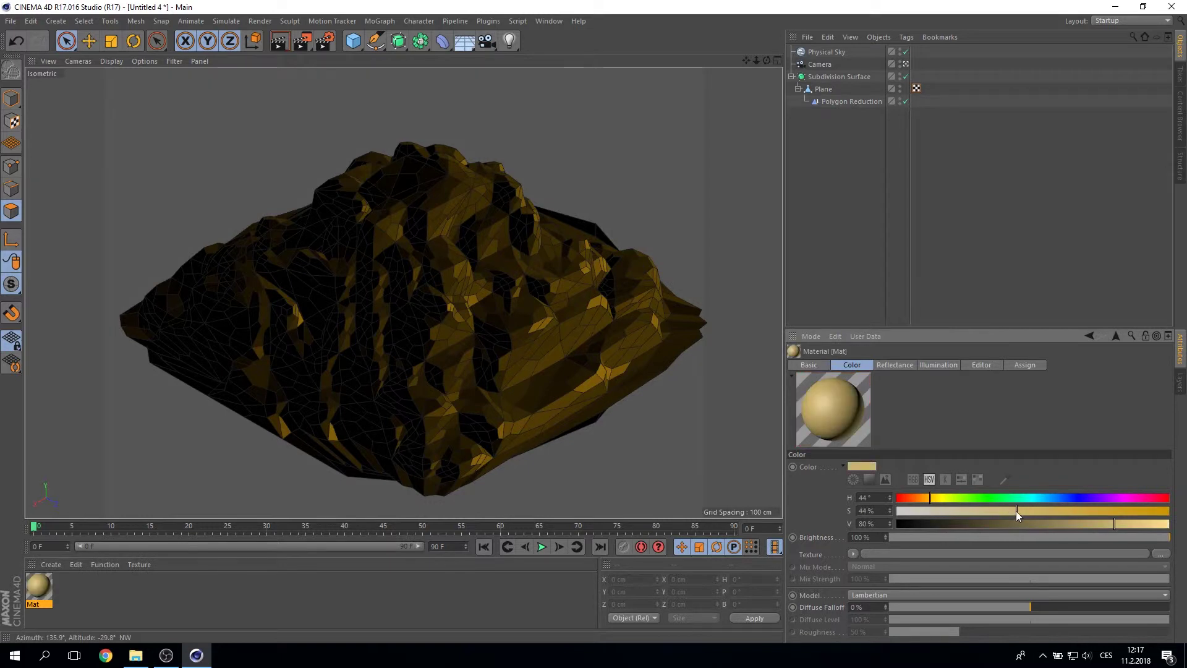
Step: Apply Mat to the Plane, add a Floor object with Mat, and render the scene
{"action": "left_click_drag", "start_coordinate": [1045, 523], "coordinate": [1066, 524]}
{"action": "left_click_drag", "start_coordinate": [39, 587], "coordinate": [823, 90]}
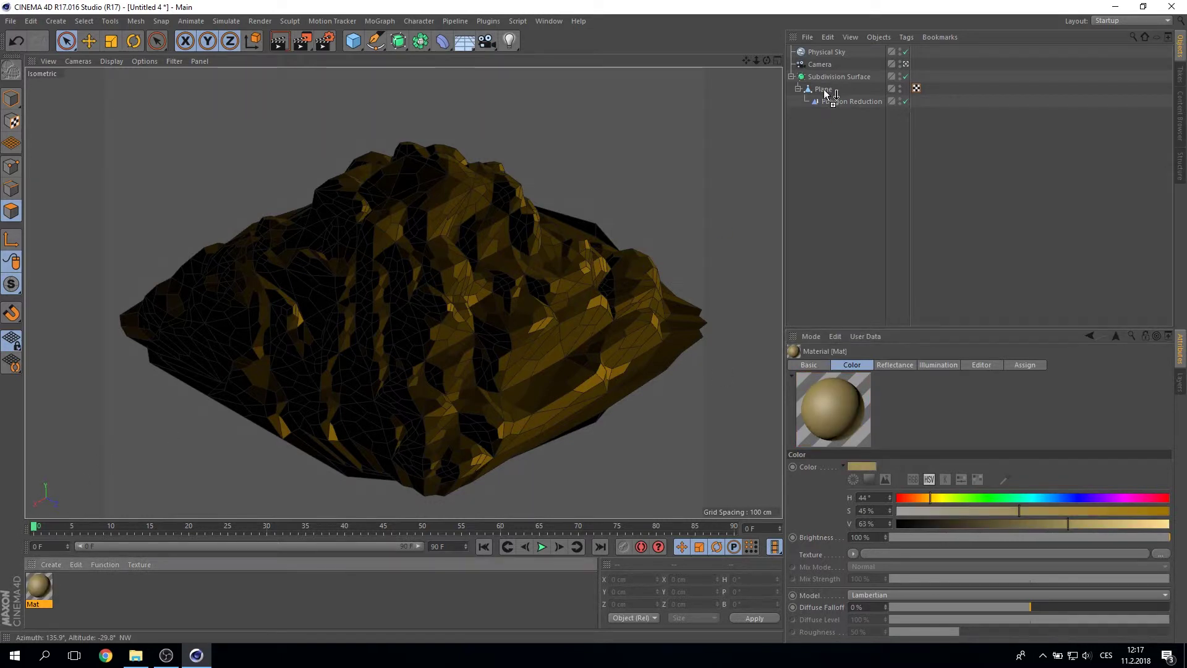
{"action": "left_click", "coordinate": [464, 41]}
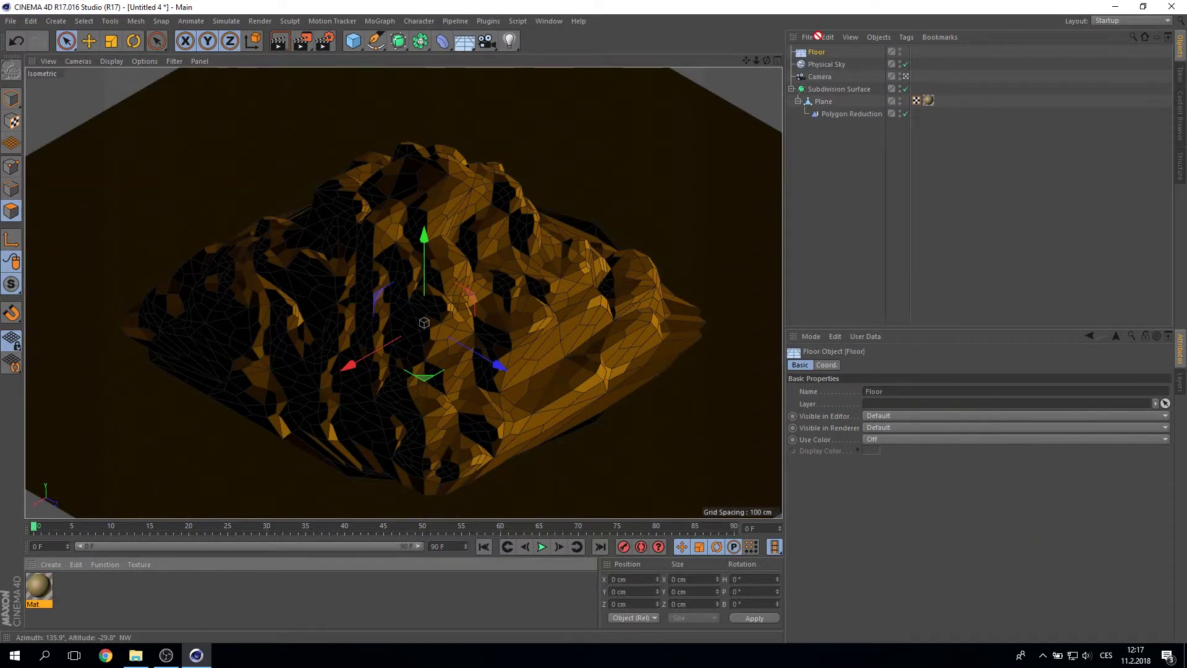
{"action": "left_click_drag", "start_coordinate": [822, 28], "coordinate": [816, 52]}
{"action": "left_click", "coordinate": [837, 177]}
Step: Start an interactive render and select Physical Sky to set its time to 16:33
{"action": "left_click", "coordinate": [282, 41]}
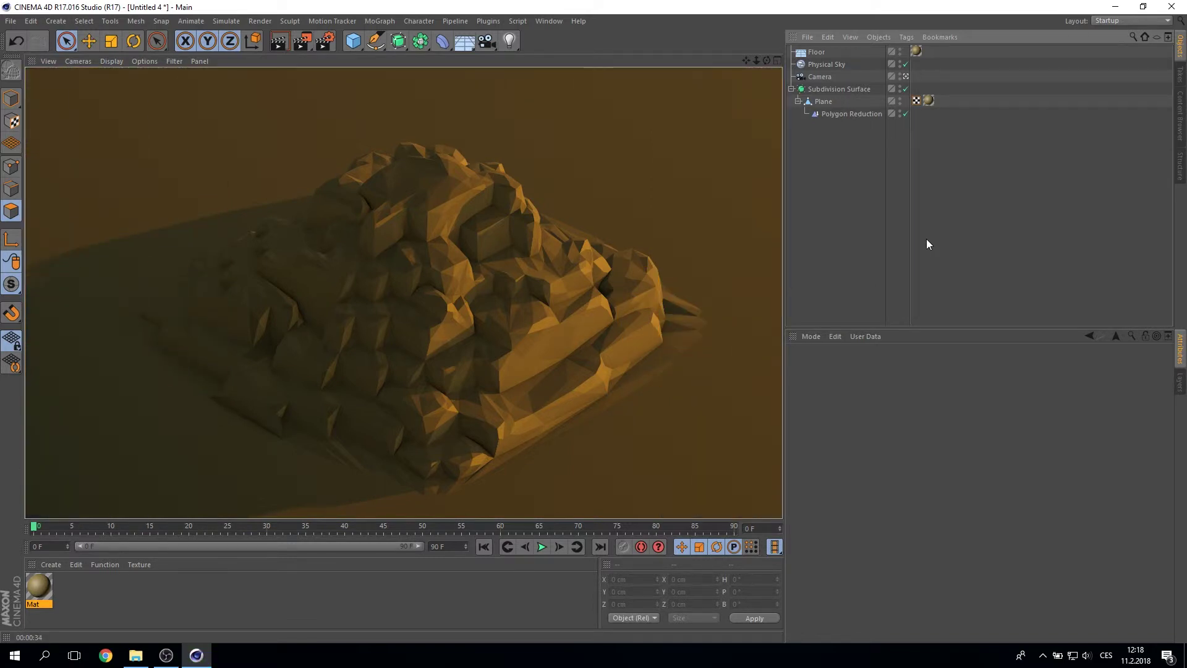
{"action": "left_click", "coordinate": [826, 64]}
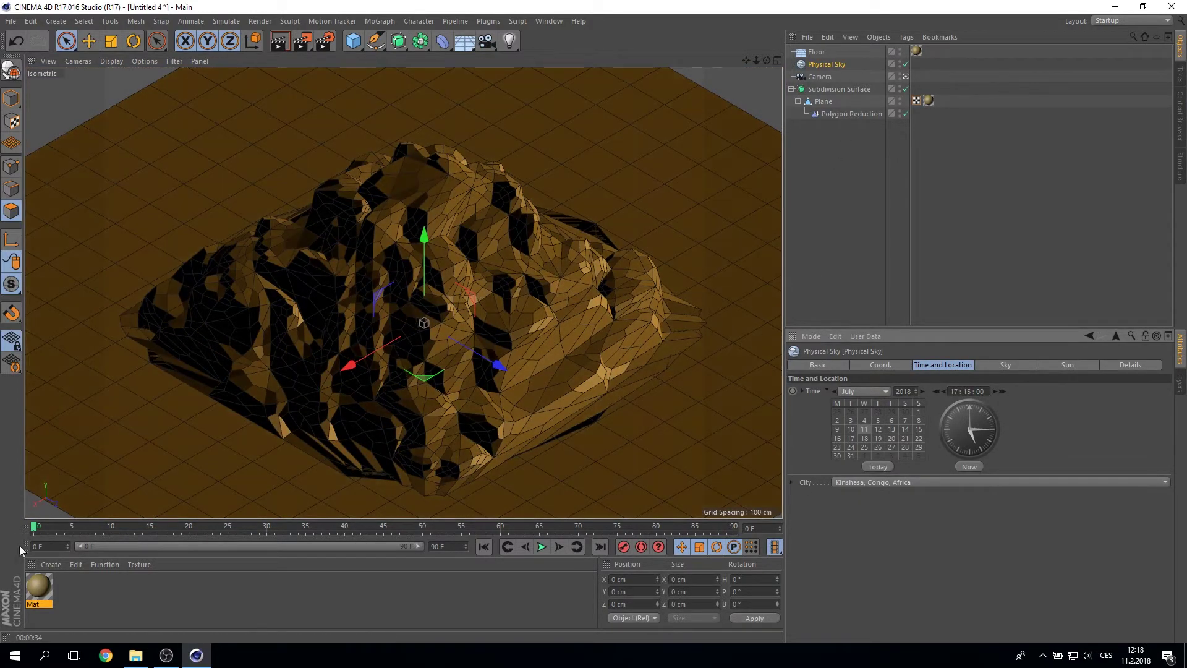
Step: Review the Mat material, switch to the scene camera, and render the final image
{"action": "double_click", "coordinate": [38, 586]}
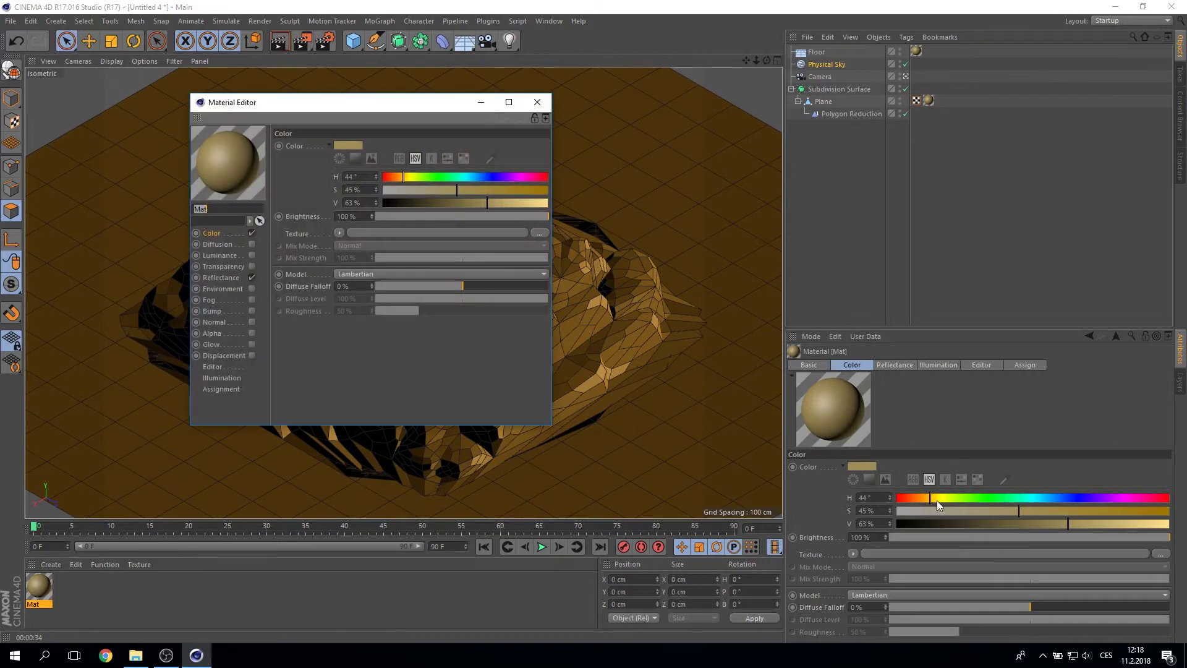
{"action": "left_click", "coordinate": [537, 104]}
{"action": "left_click", "coordinate": [906, 76]}
{"action": "key", "text": "ctrl+r"}
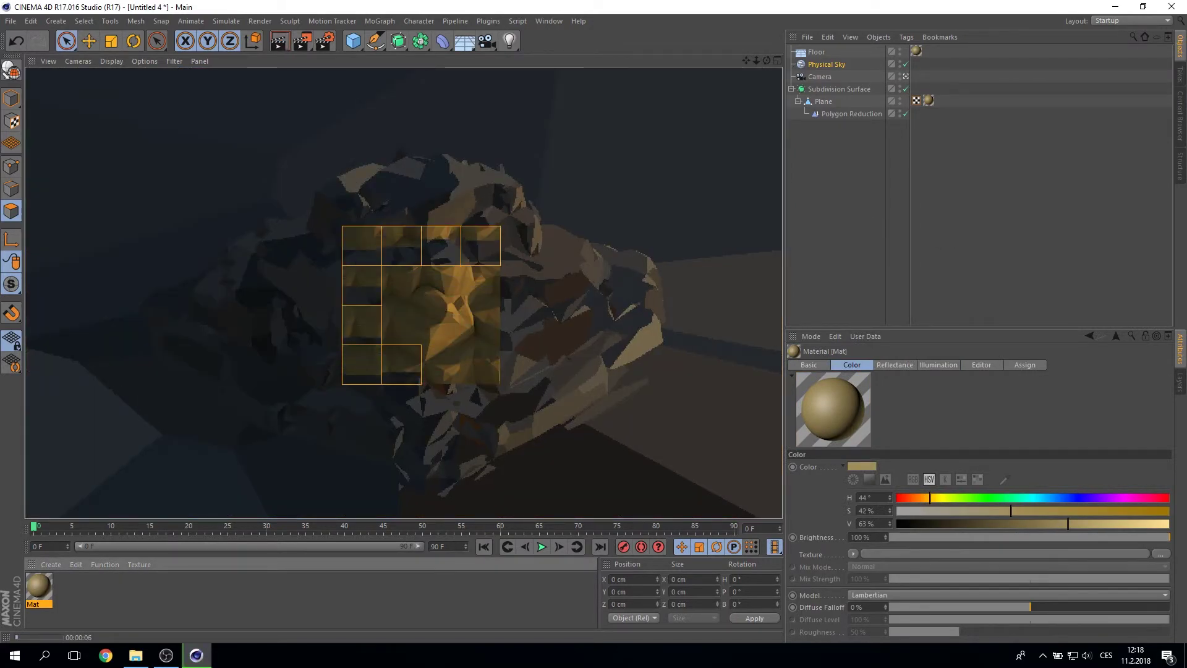